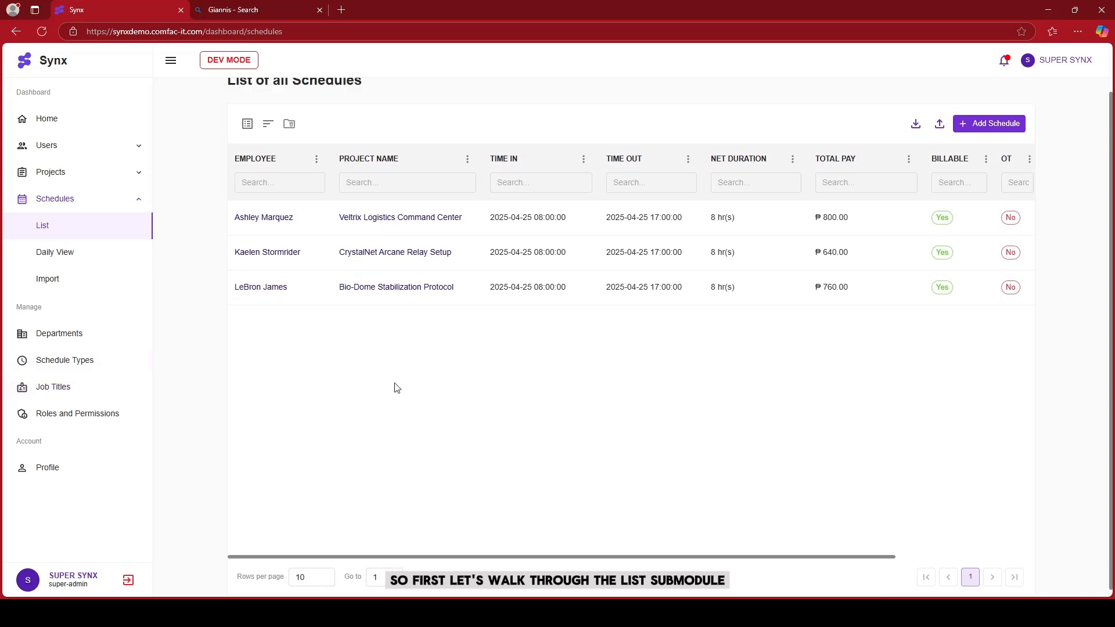
Delete the Veltrix Logistics Command Center schedule from the list of all schedules
scroll(347, 432, "down", 2)
scroll(347, 438, "up", 1)
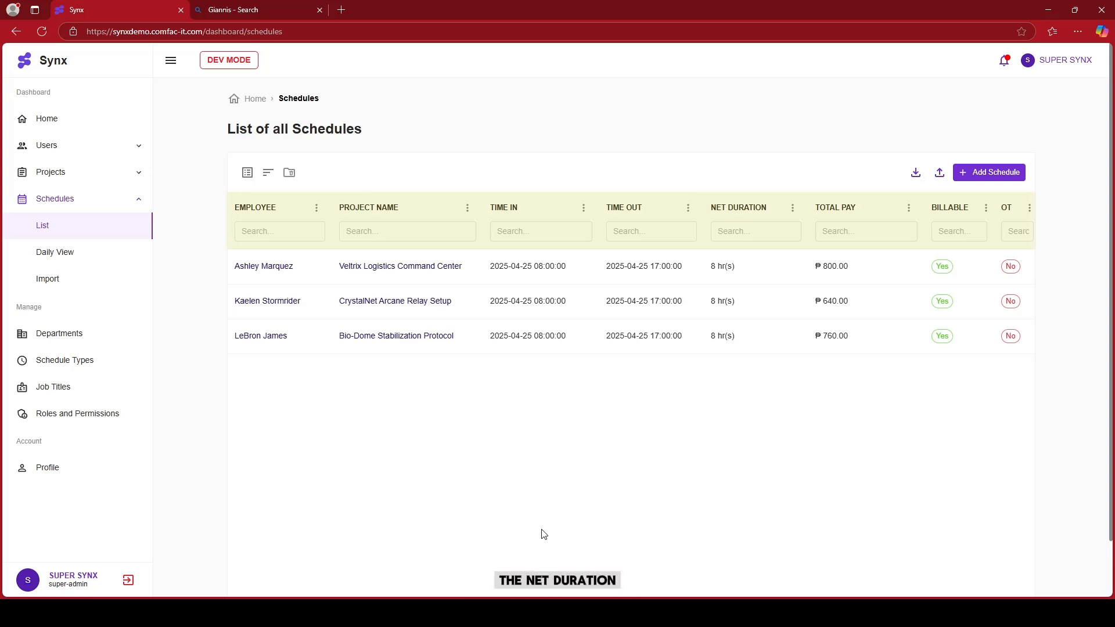
scroll(543, 534, "right", 3)
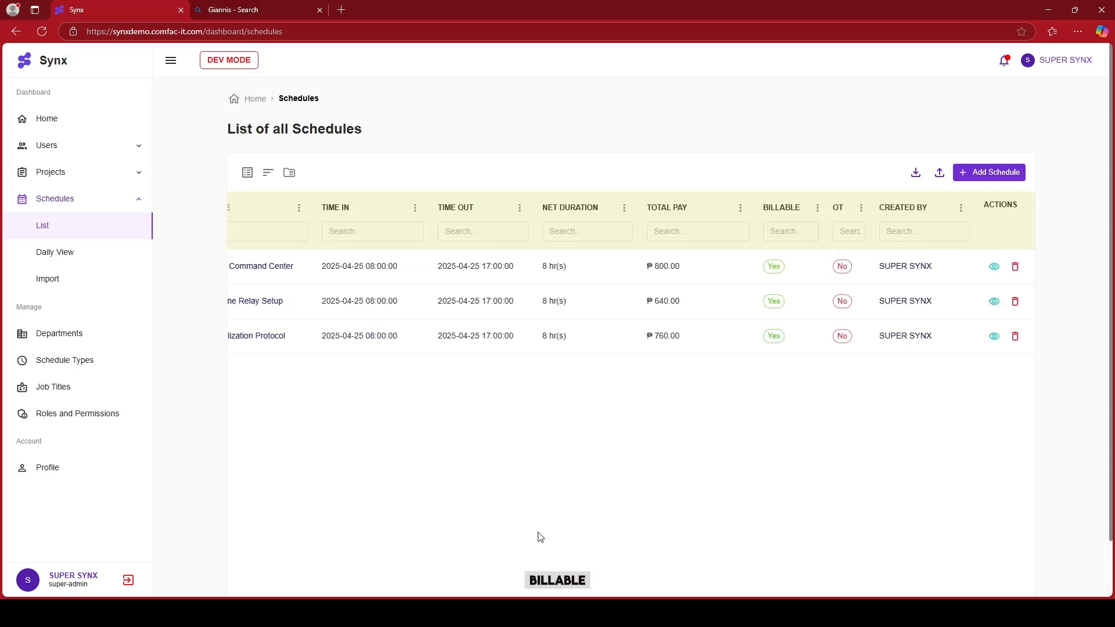
left_click(990, 265)
left_click(954, 267)
left_click(1015, 266)
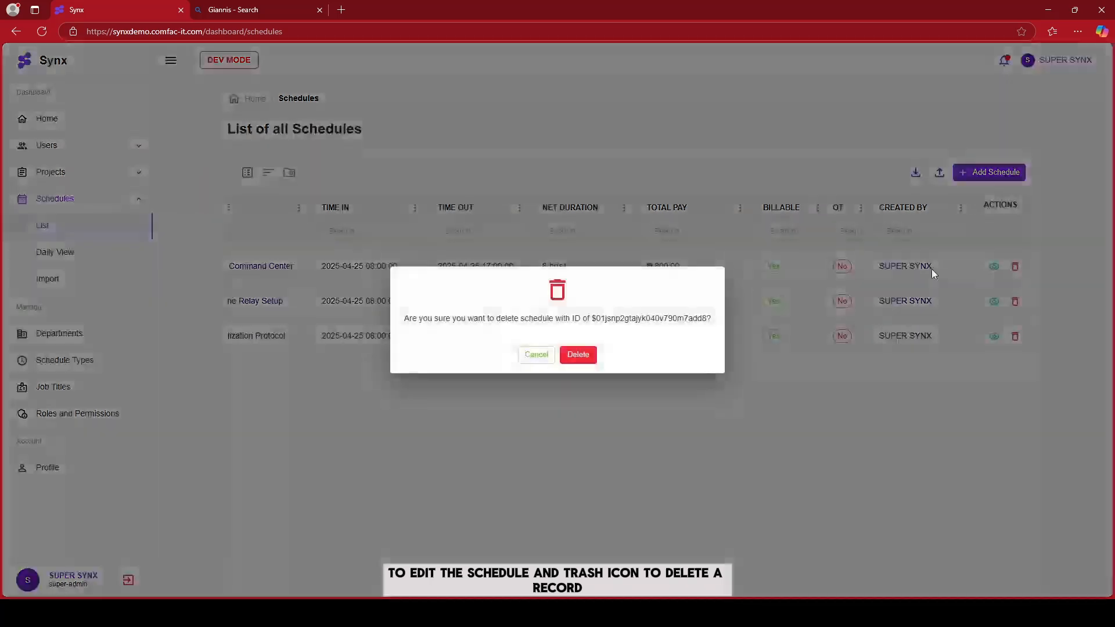
left_click(578, 354)
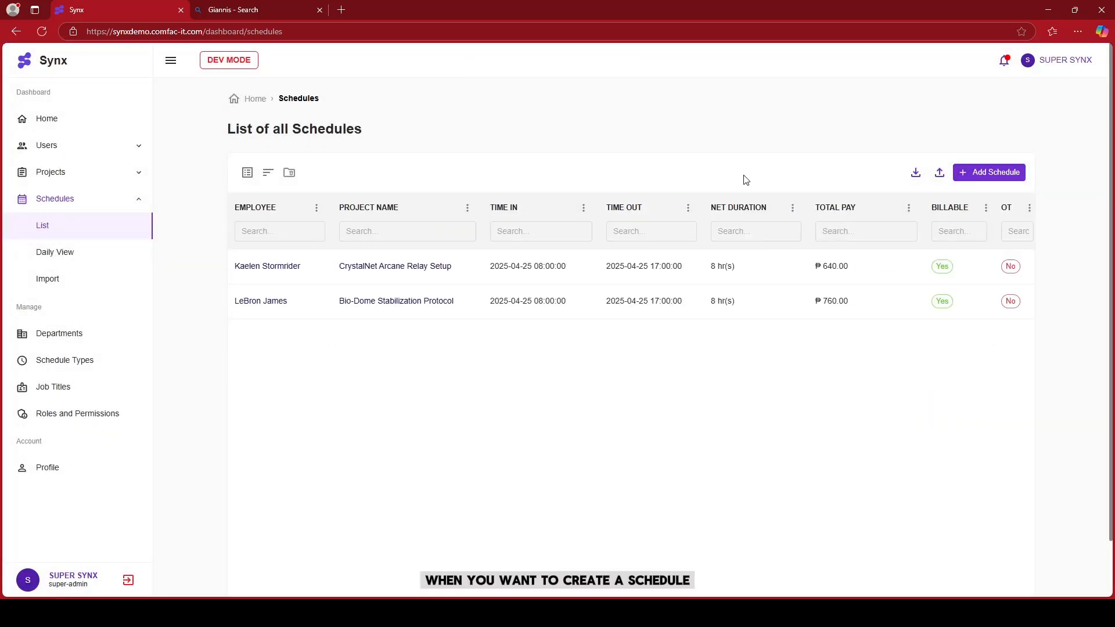
Start a new schedule and choose Kai Sotto as the employee by searching for "kai"
left_click(988, 171)
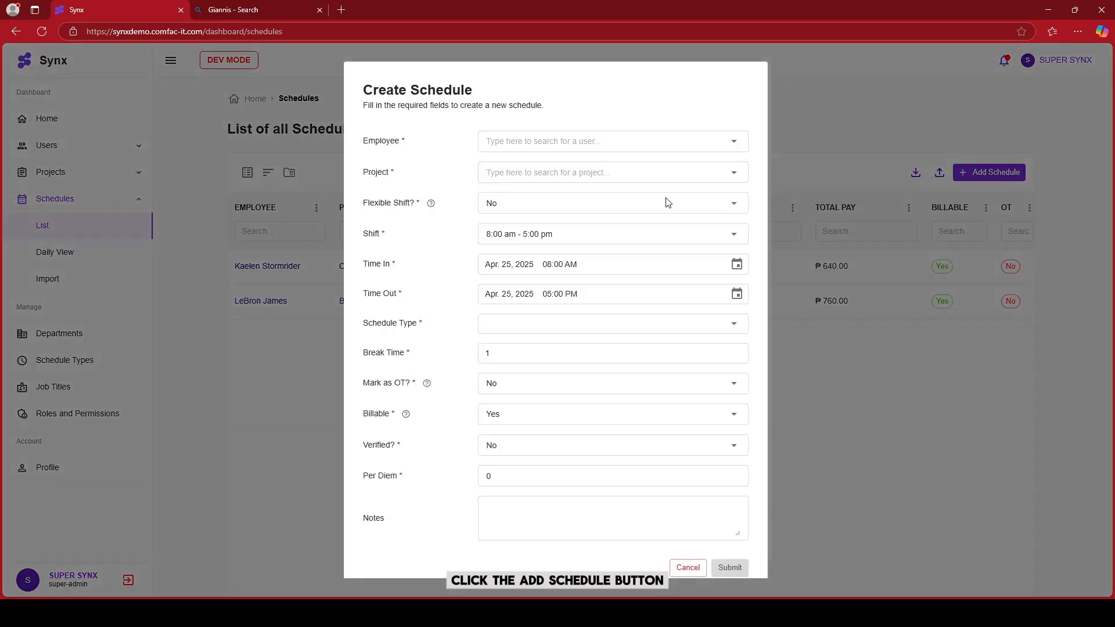
left_click(618, 139)
type("kai")
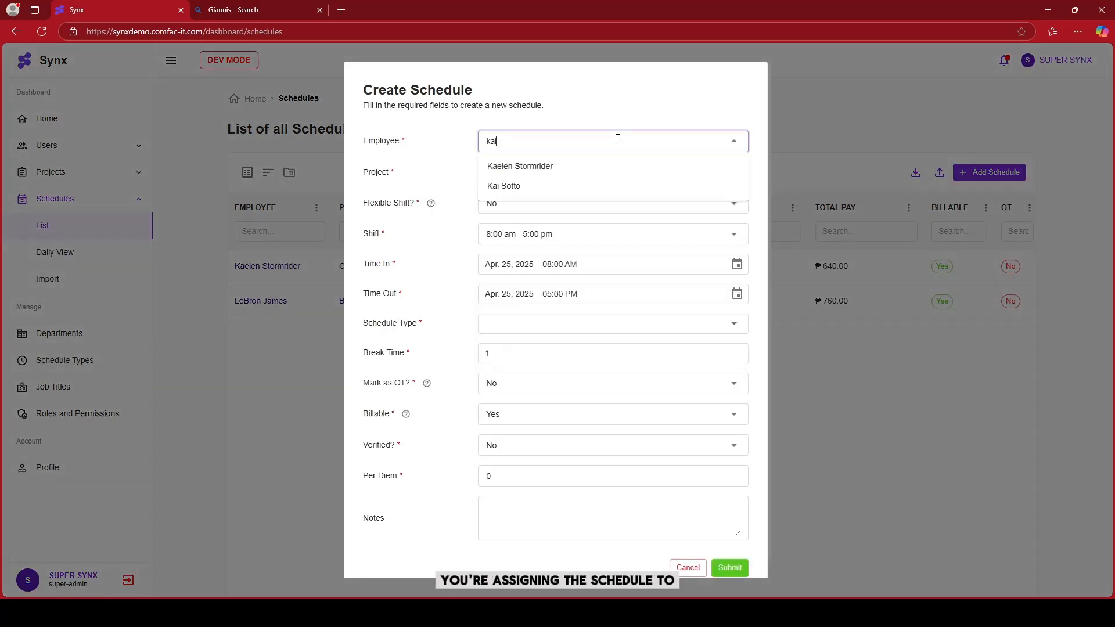
left_click(588, 170)
Set the schedule's project to Wyvern Docking Station Phase II by searching for "phas"
left_click(621, 172)
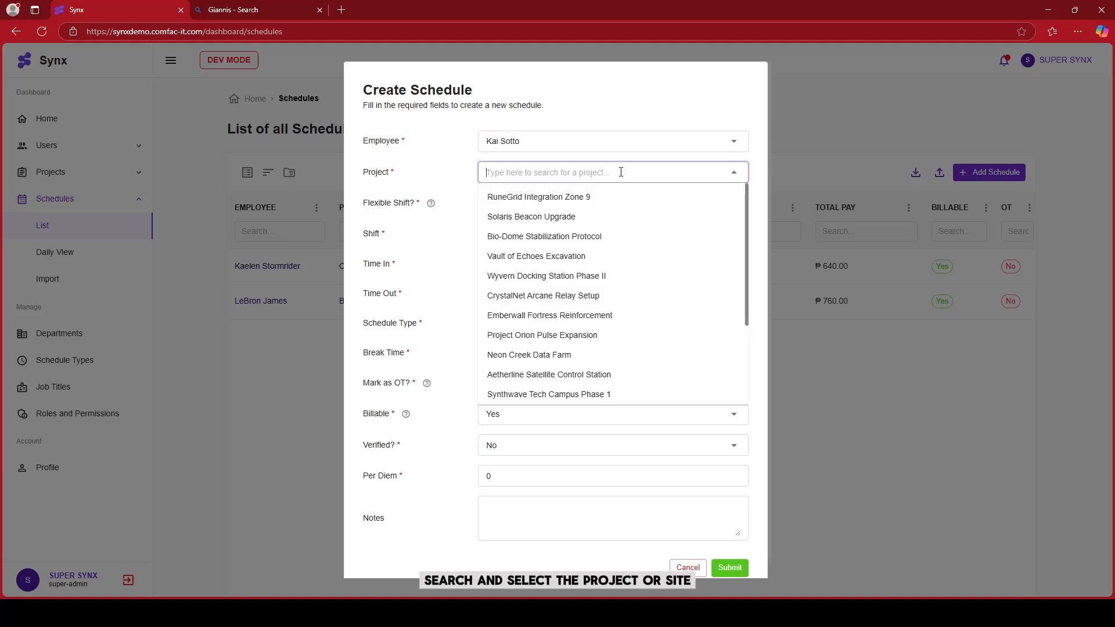
type("phase")
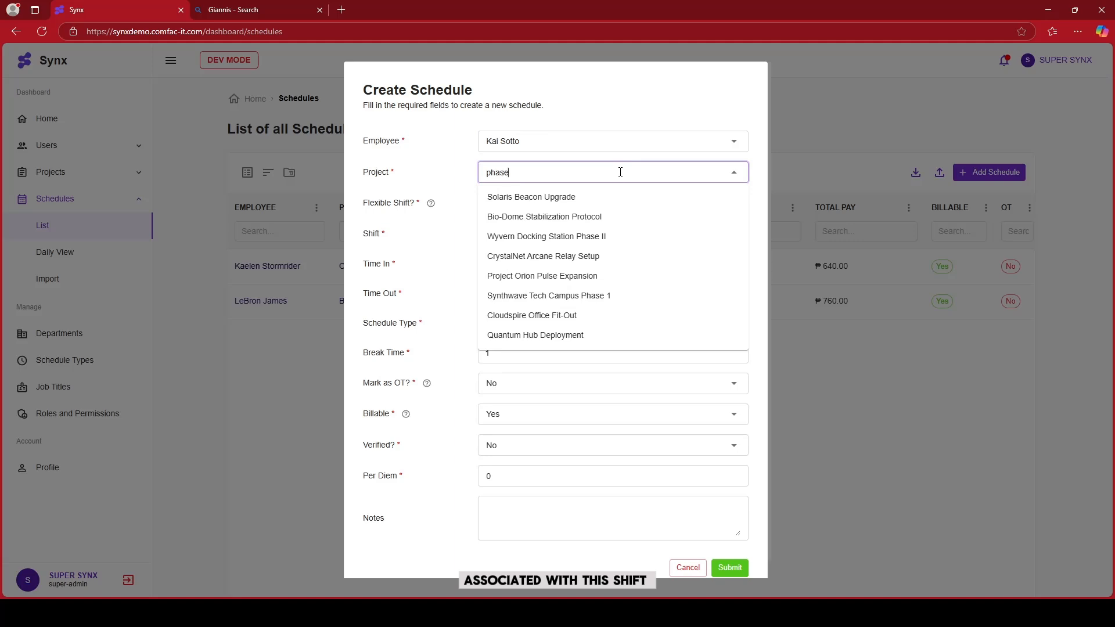
left_click(522, 194)
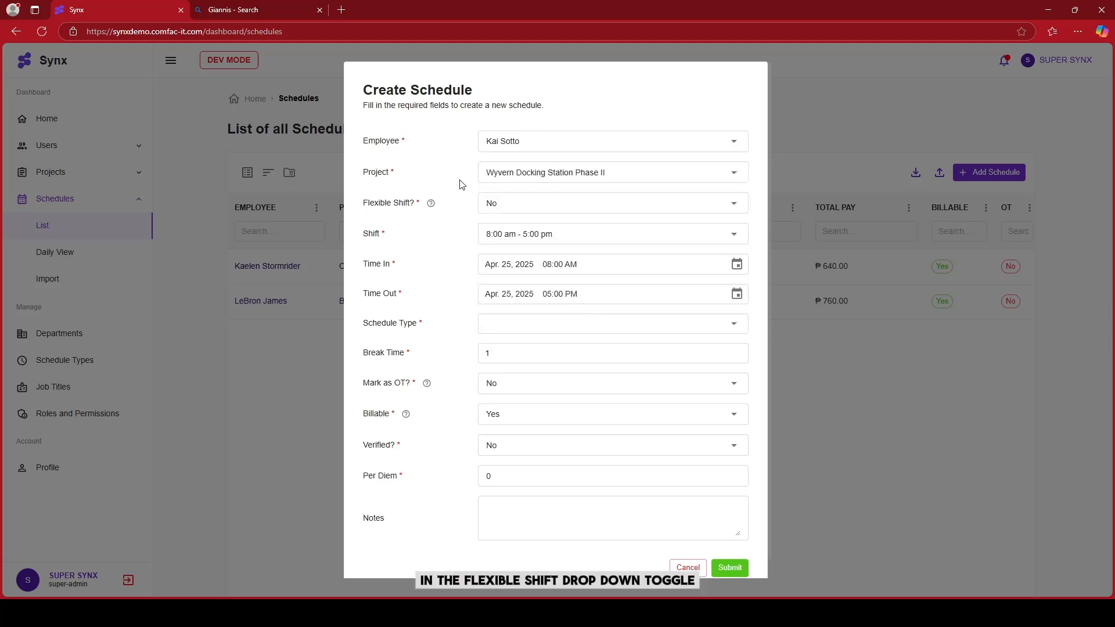
mouse_move(431, 205)
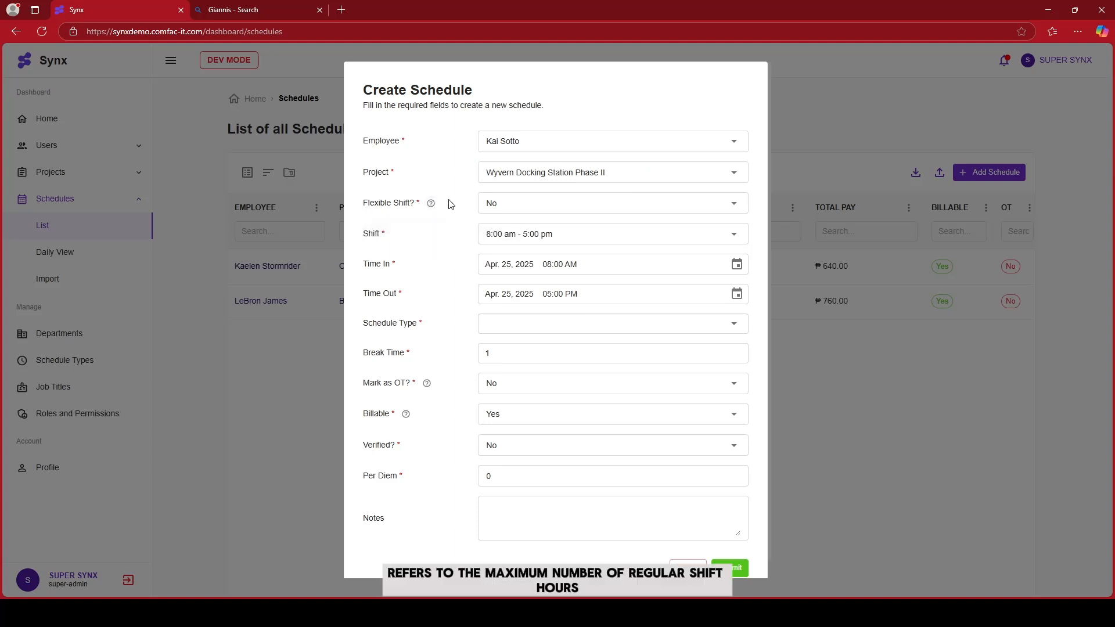
left_click(488, 204)
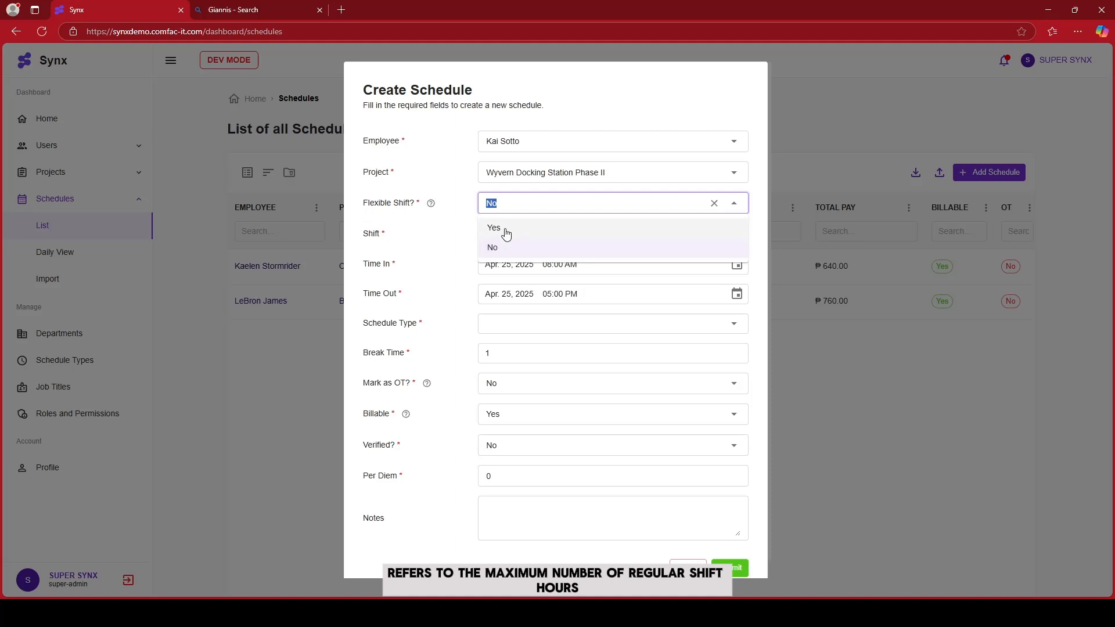
left_click(503, 228)
left_click_drag(409, 232, 347, 236)
left_click(381, 238)
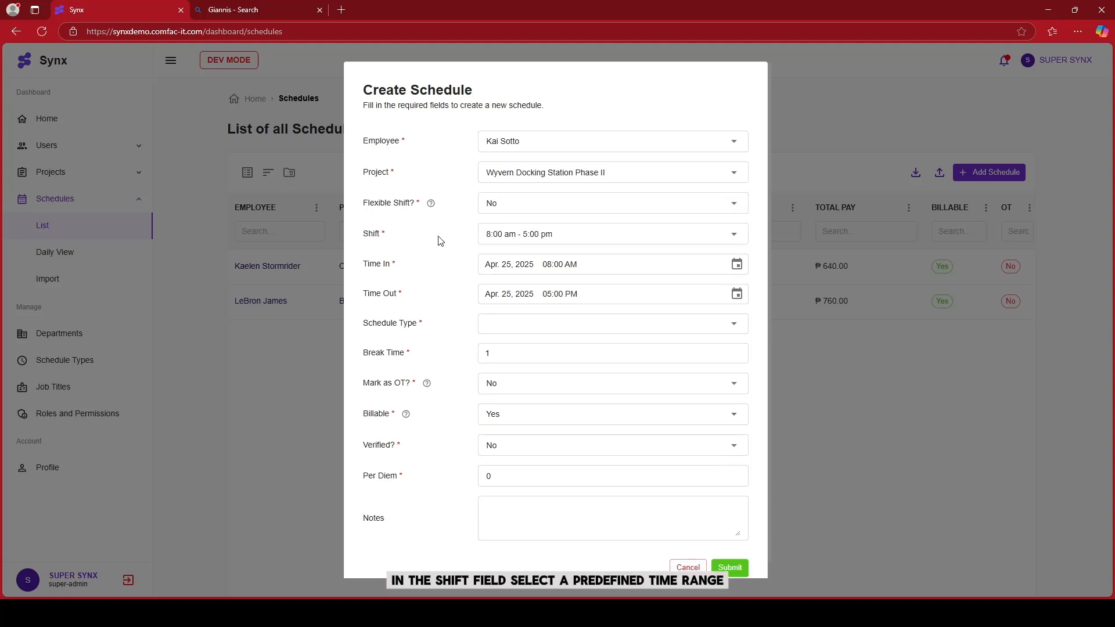
Choose the 8:00 am - 5:00 pm shift and set Time In to Apr. 25, 2025 07:00 AM
left_click(543, 235)
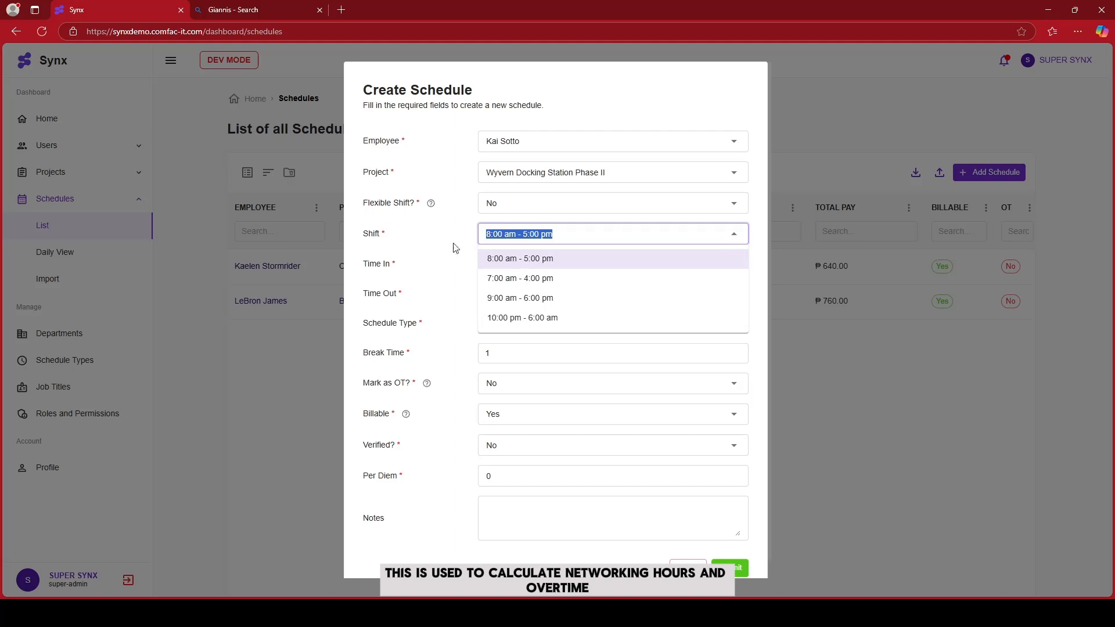
left_click(623, 259)
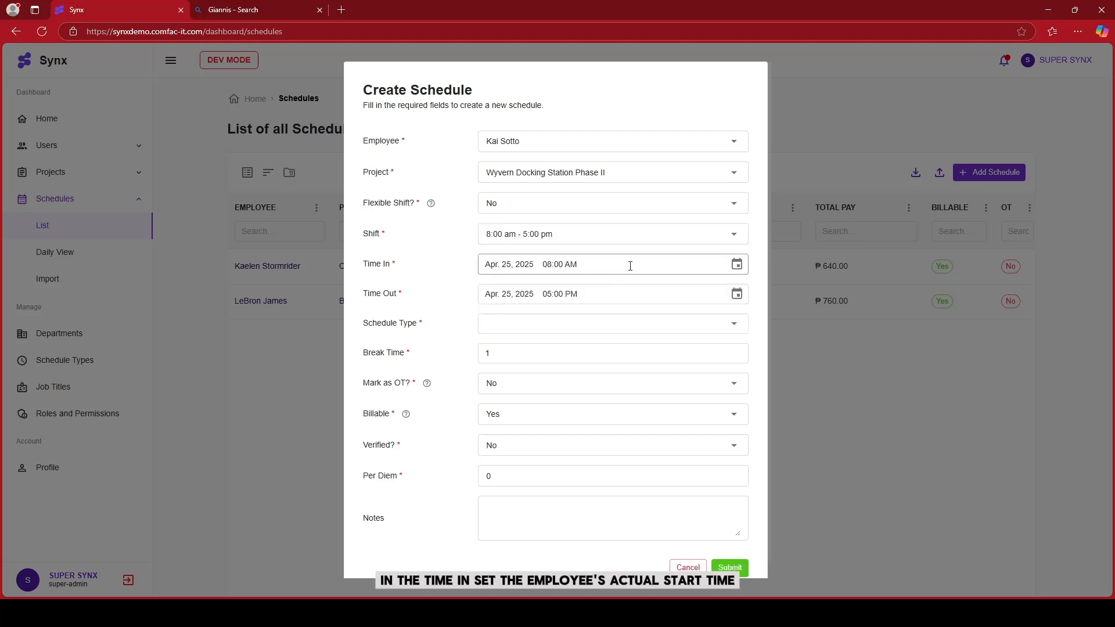
left_click(737, 266)
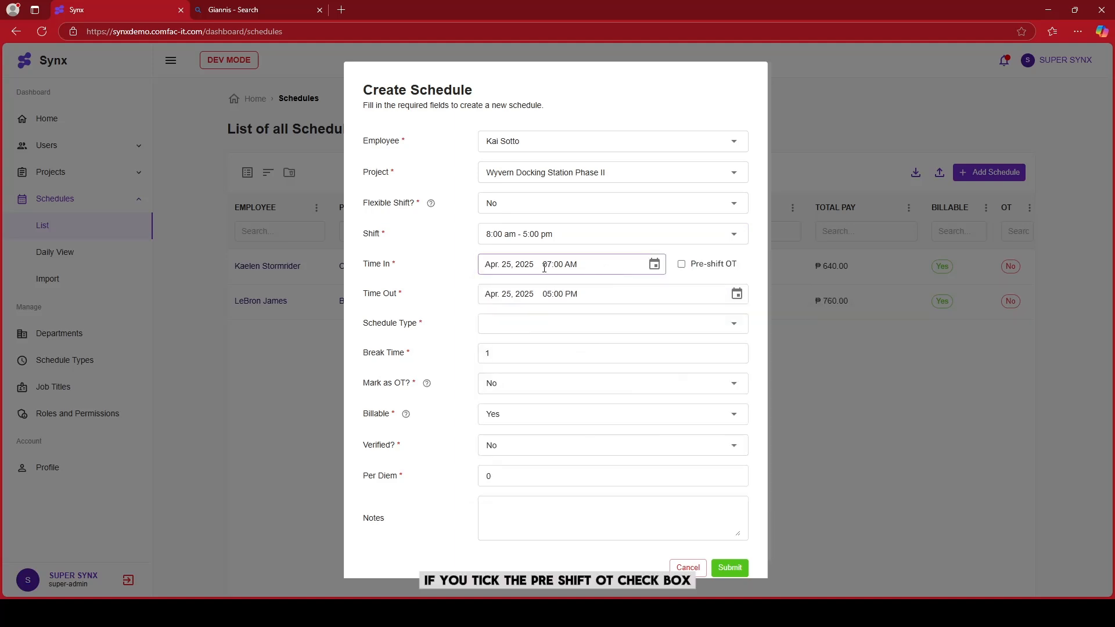
left_click(682, 264)
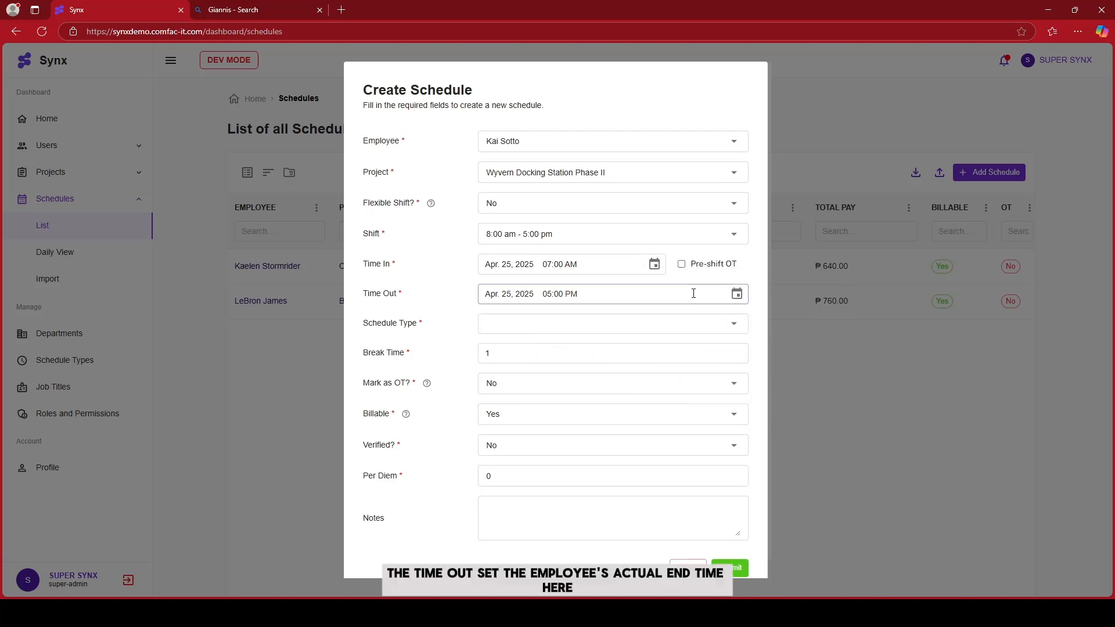
Set Time Out to Apr. 25, 2025 05:30 PM in the date-time picker
left_click(737, 294)
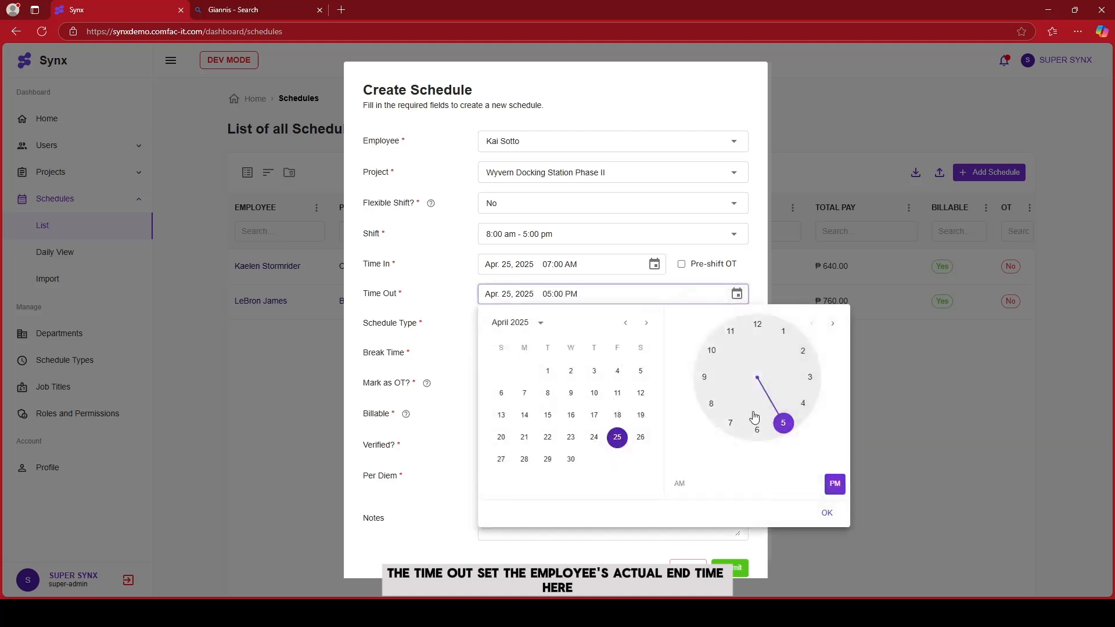
left_click(783, 424)
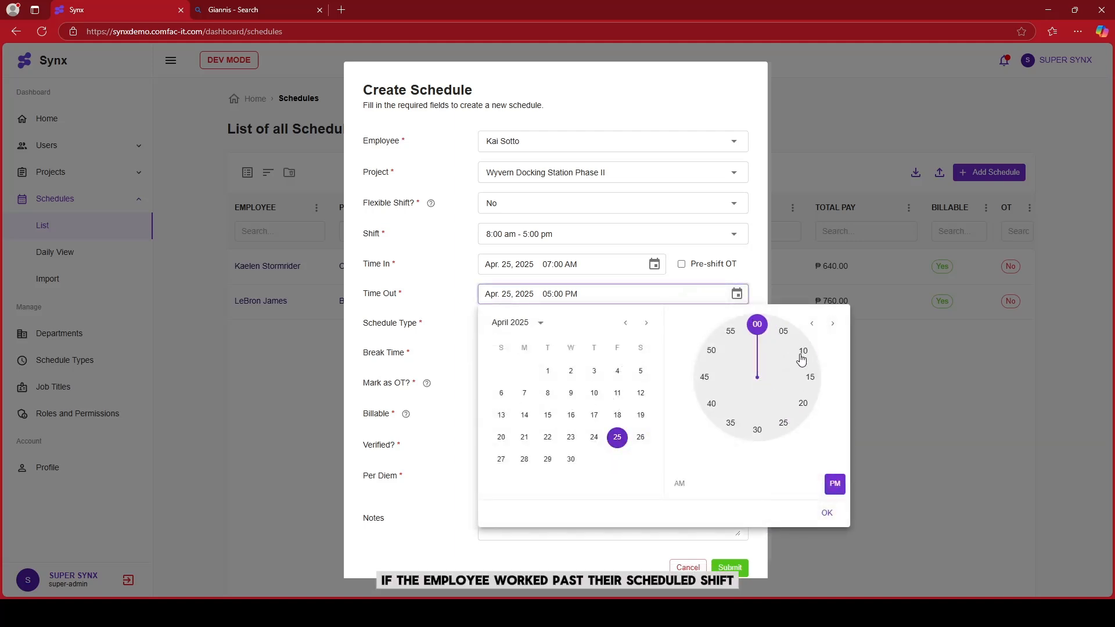
mouse_move(791, 332)
left_mouse_down()
mouse_move(800, 348)
mouse_move(746, 422)
mouse_move(761, 418)
mouse_move(757, 428)
left_mouse_up()
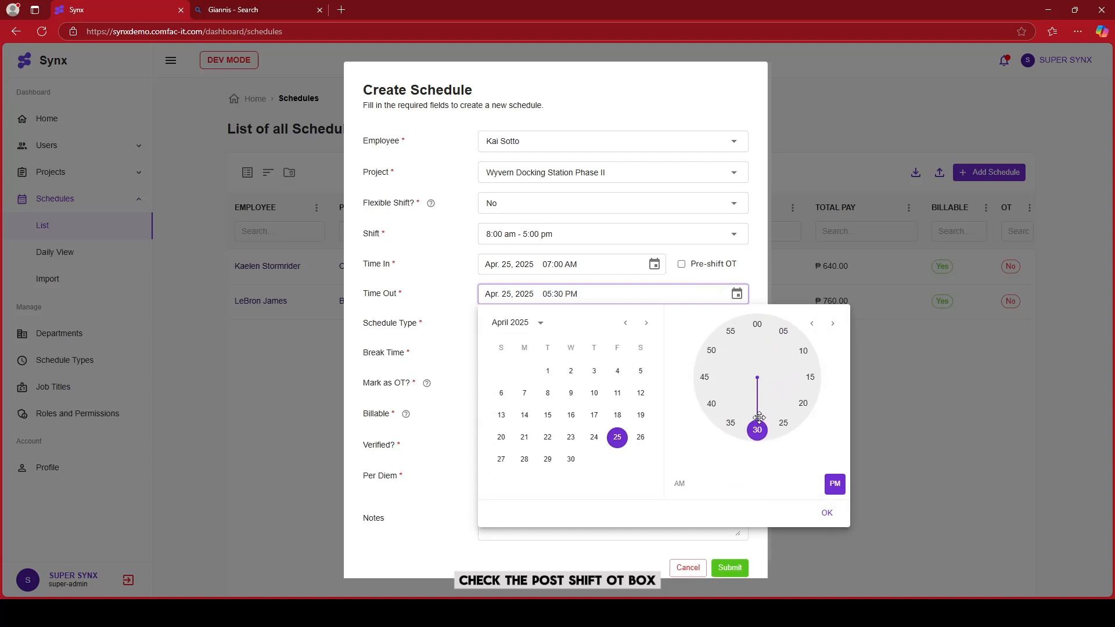
left_click(825, 514)
left_click(682, 294)
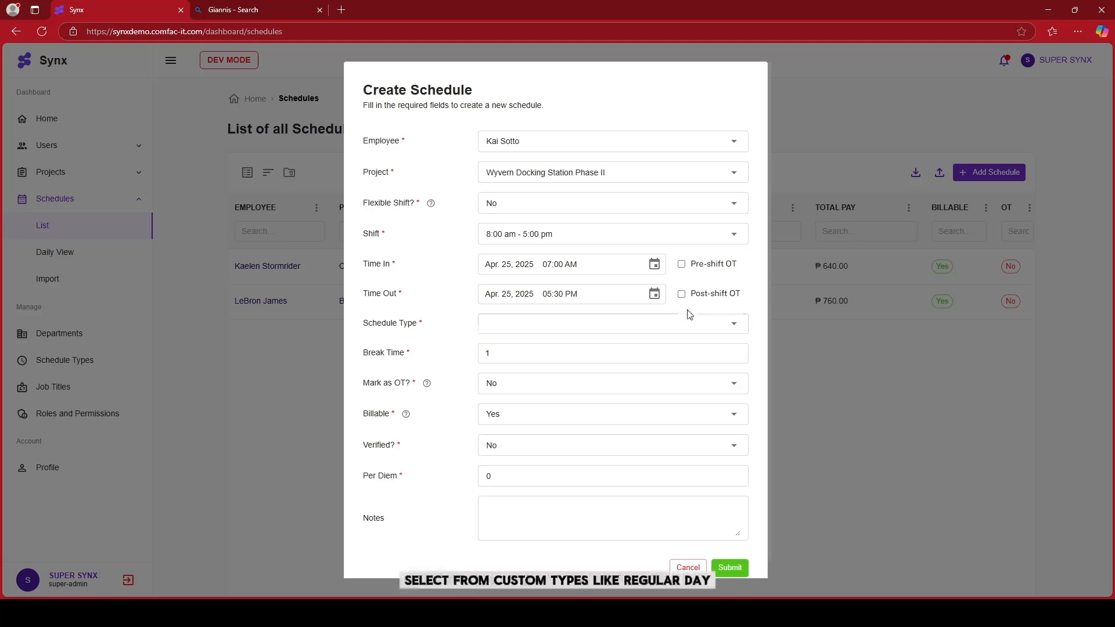
Set the Schedule Type to Regular Holiday (200%, 260%)
left_click(677, 324)
scroll(678, 357, "down", 4)
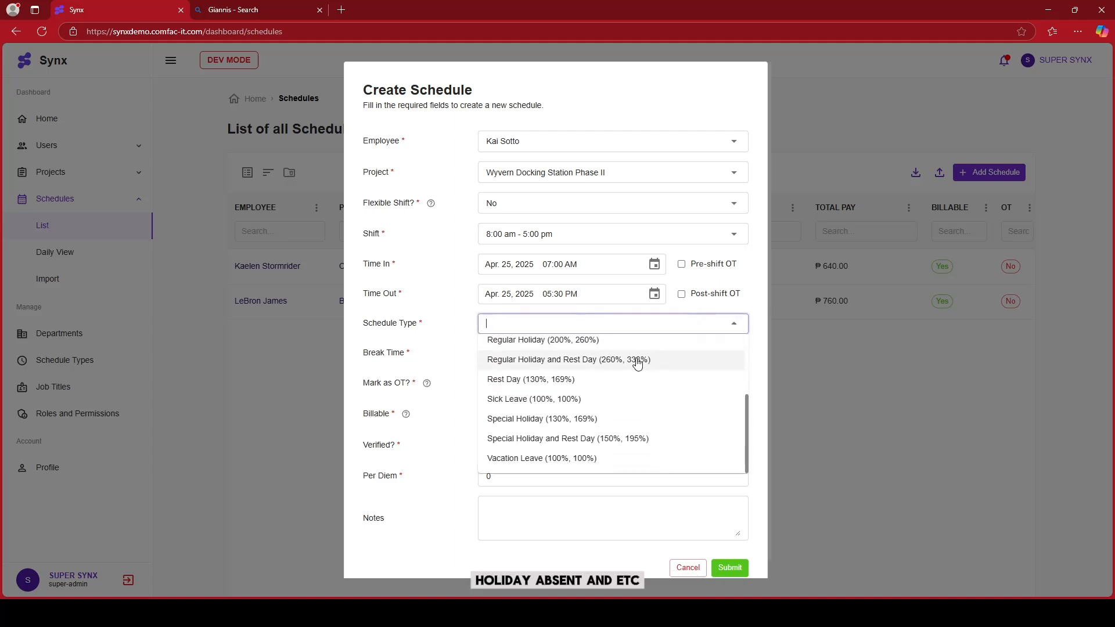
scroll(616, 368, "up", 1)
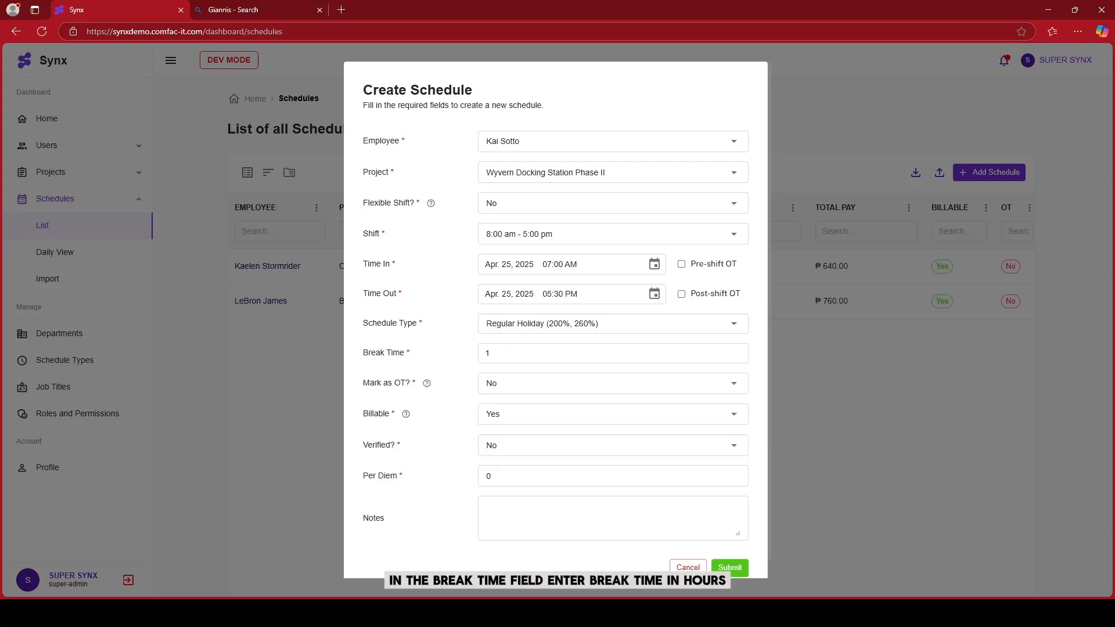
Try setting Mark as OT to Yes
left_click(496, 359)
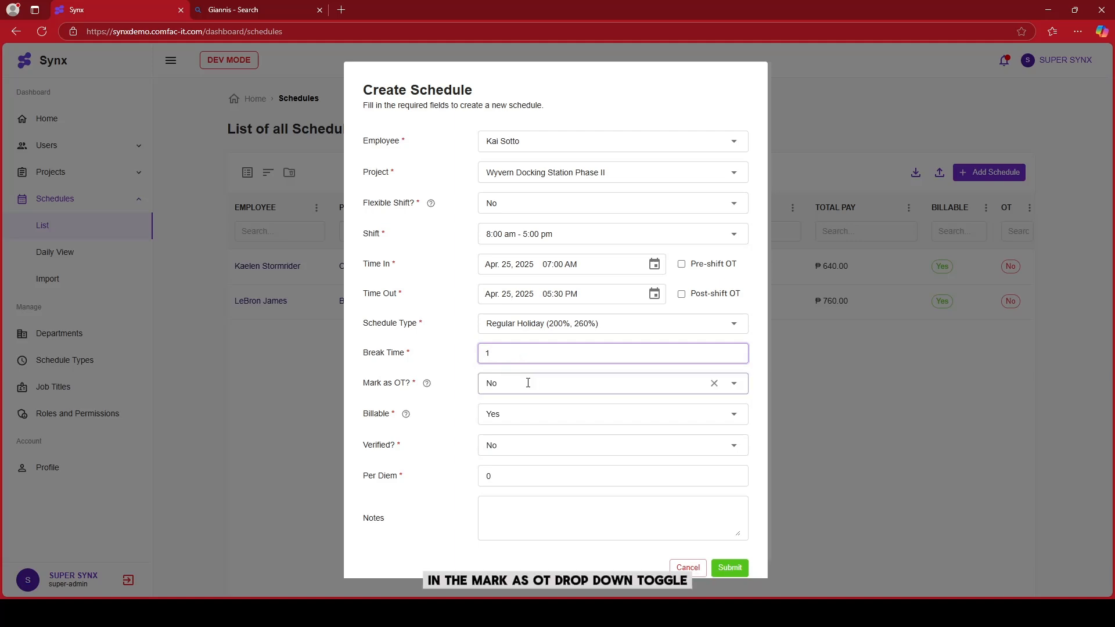
left_click(594, 386)
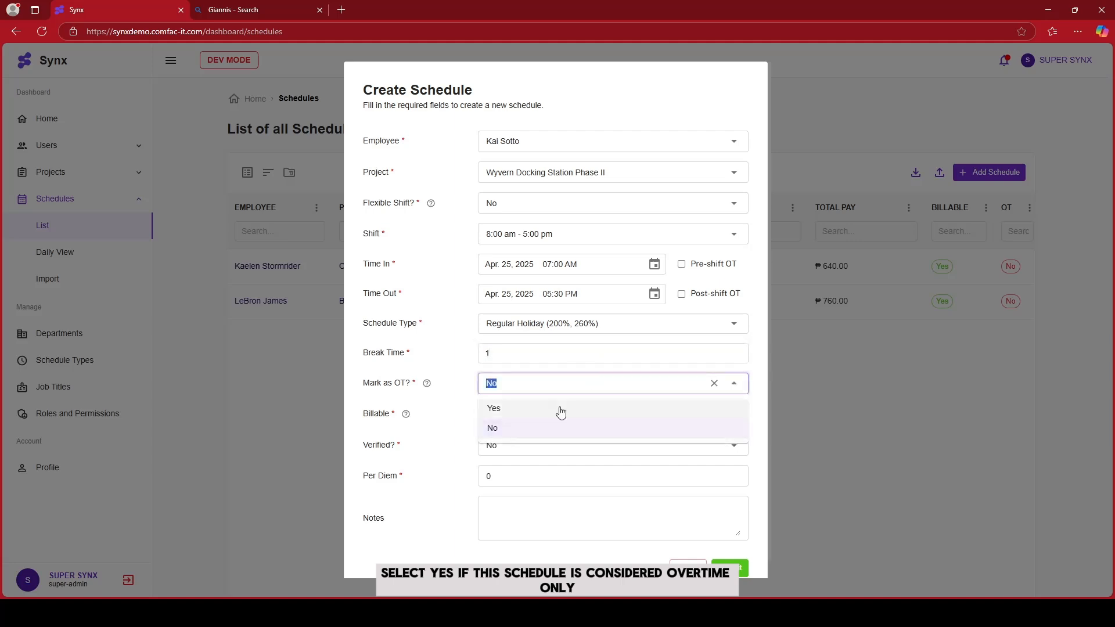
left_click(562, 408)
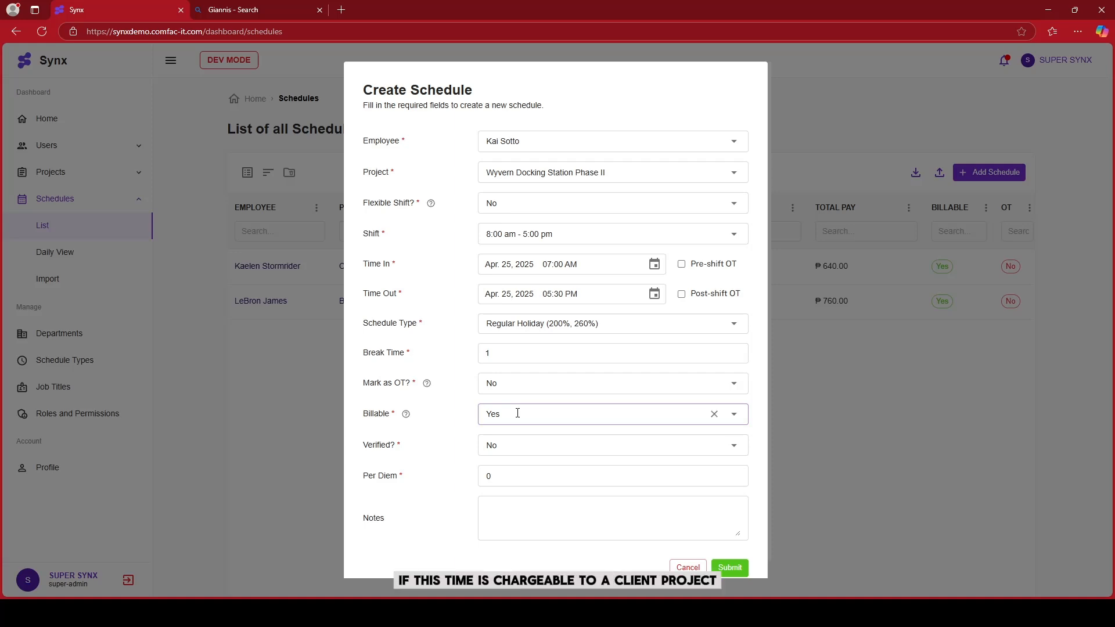
Try setting Verified to Yes, then return it to No
left_click(488, 445)
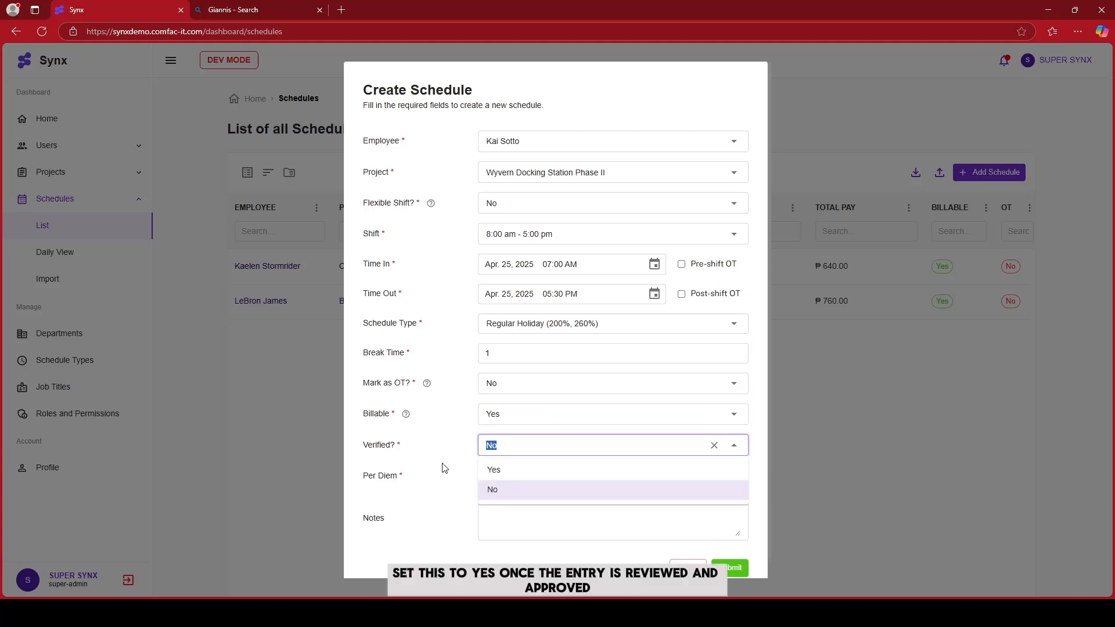
left_click(529, 470)
left_click(529, 448)
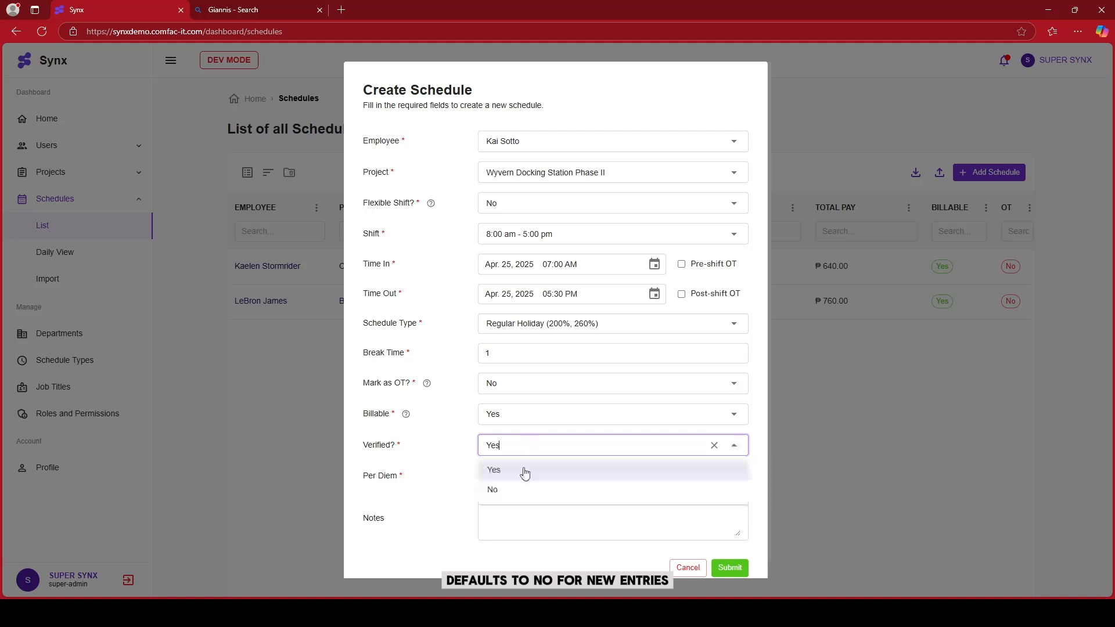
left_click(515, 490)
Try setting Per Diem to 350, then return it to 0
left_click(516, 476)
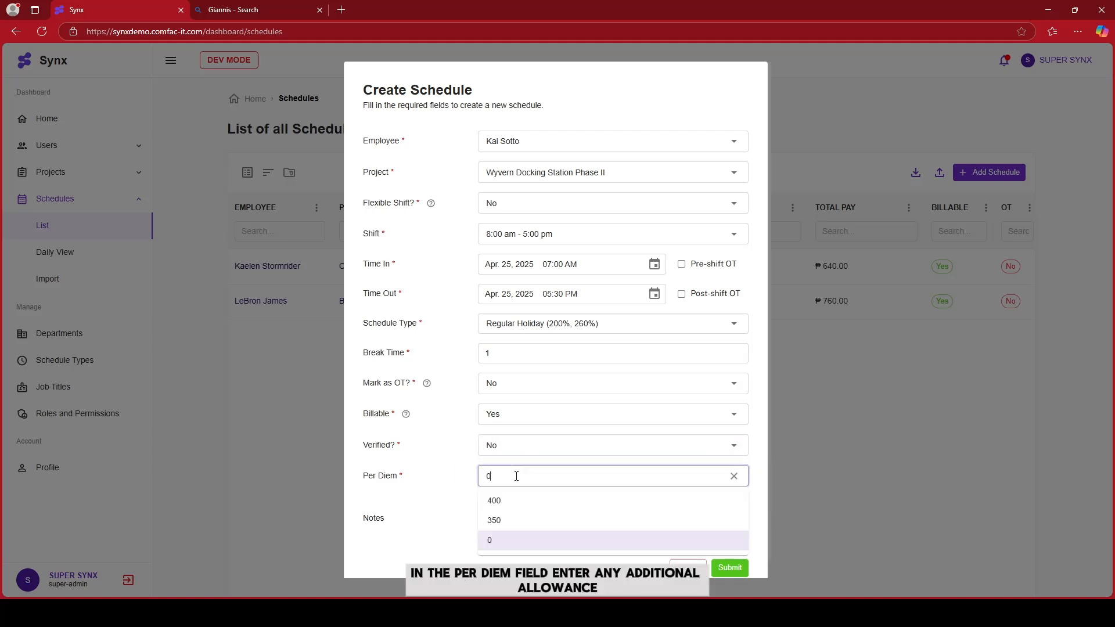
left_click(452, 474)
left_click(523, 475)
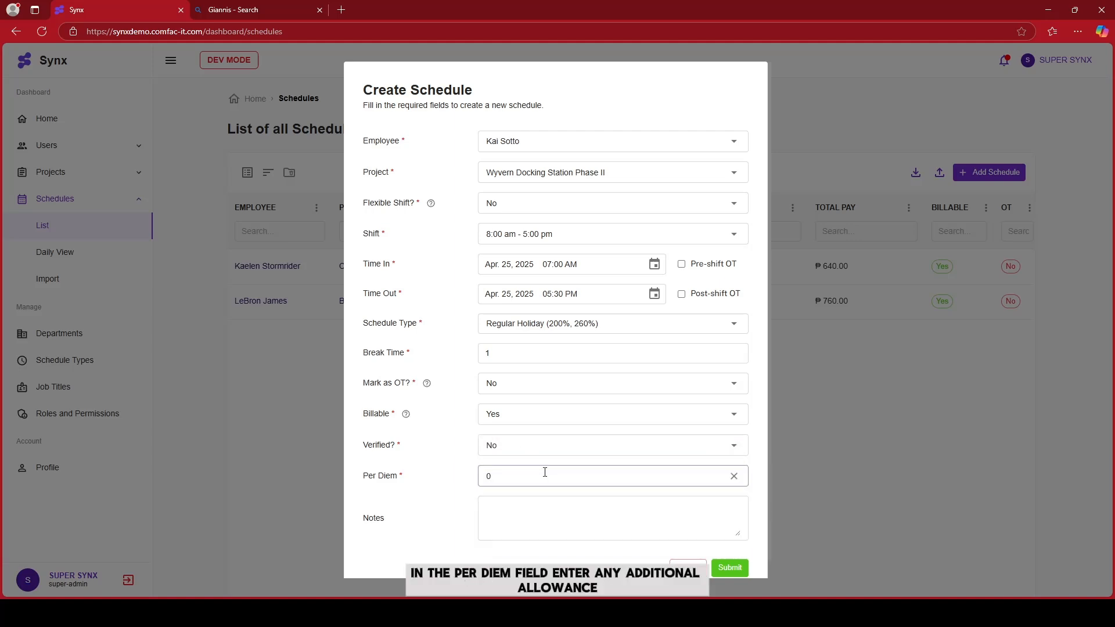
left_click(515, 521)
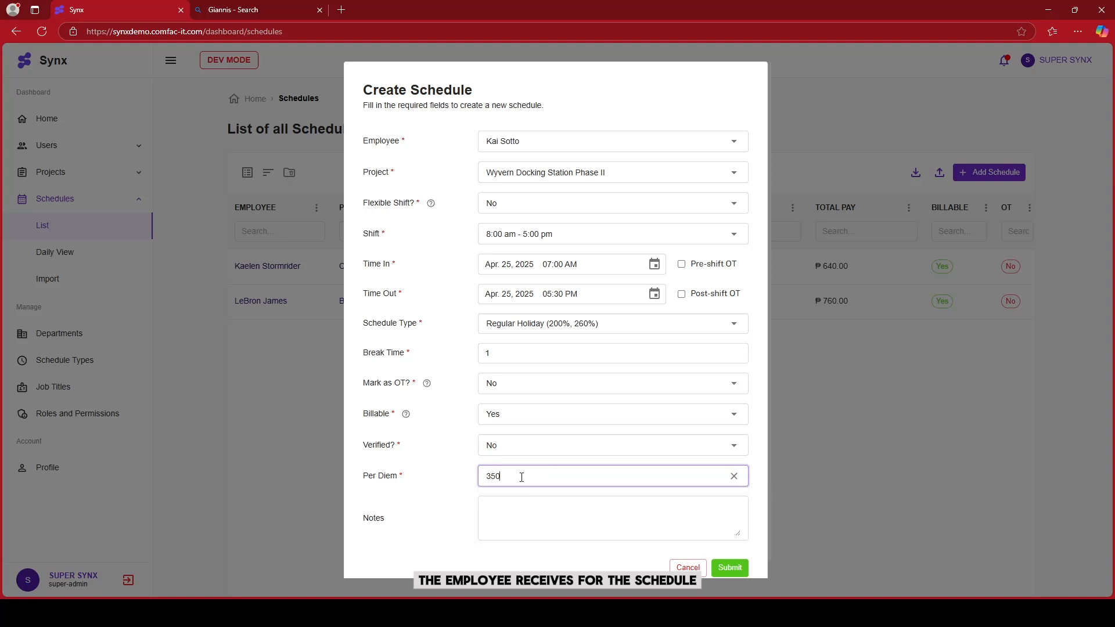
left_click(520, 477)
Add the note "Any remarks" and submit the new schedule
left_click(497, 512)
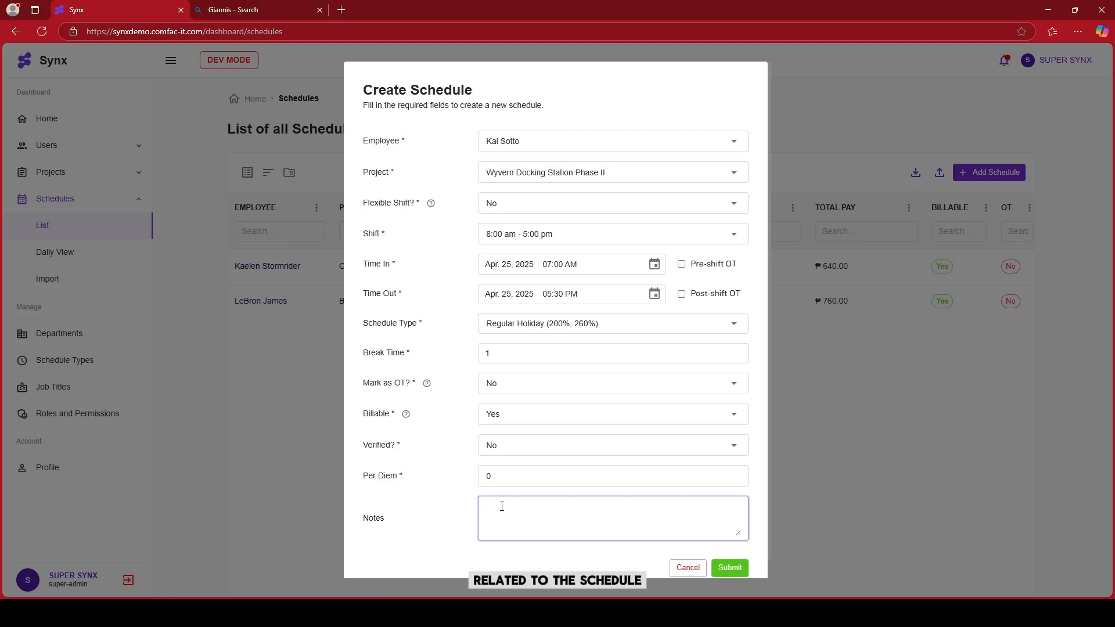
type("Any remarks")
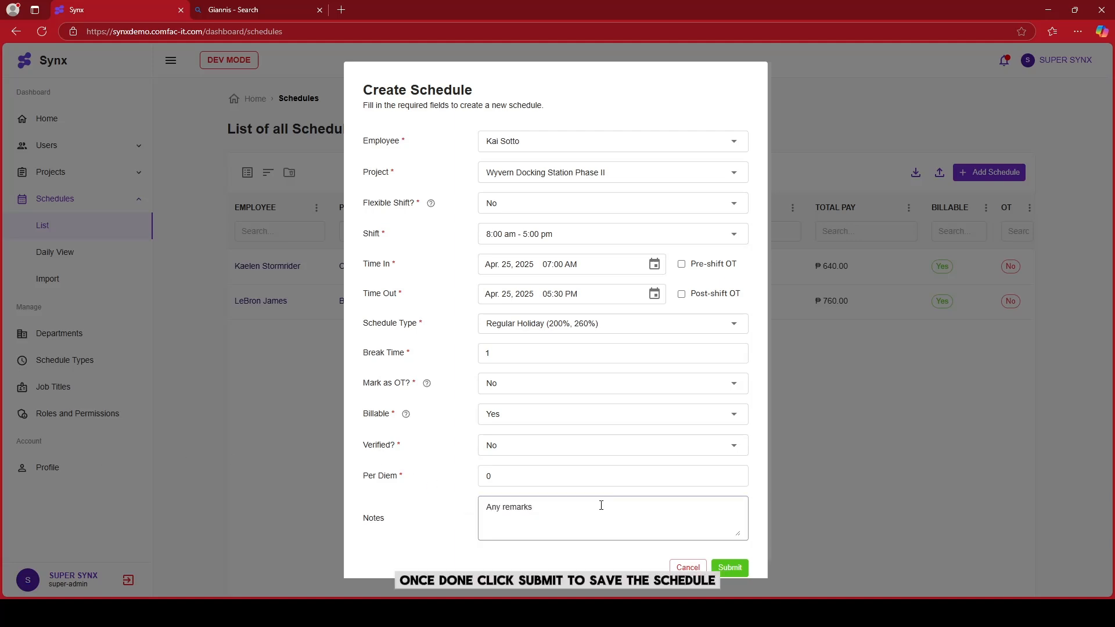
left_click(723, 521)
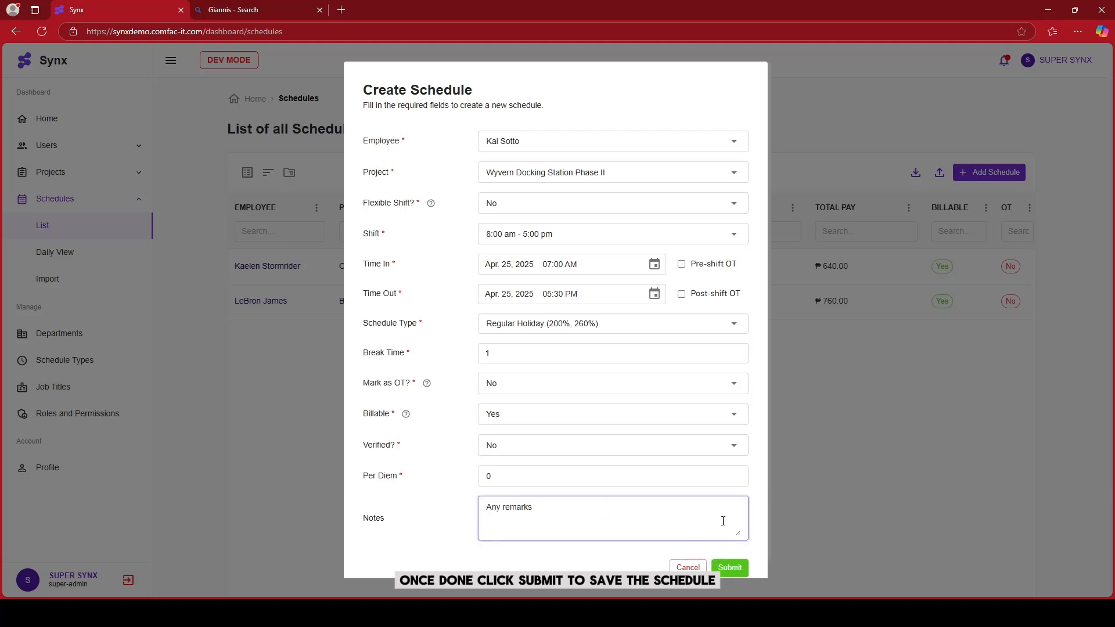
left_click(730, 567)
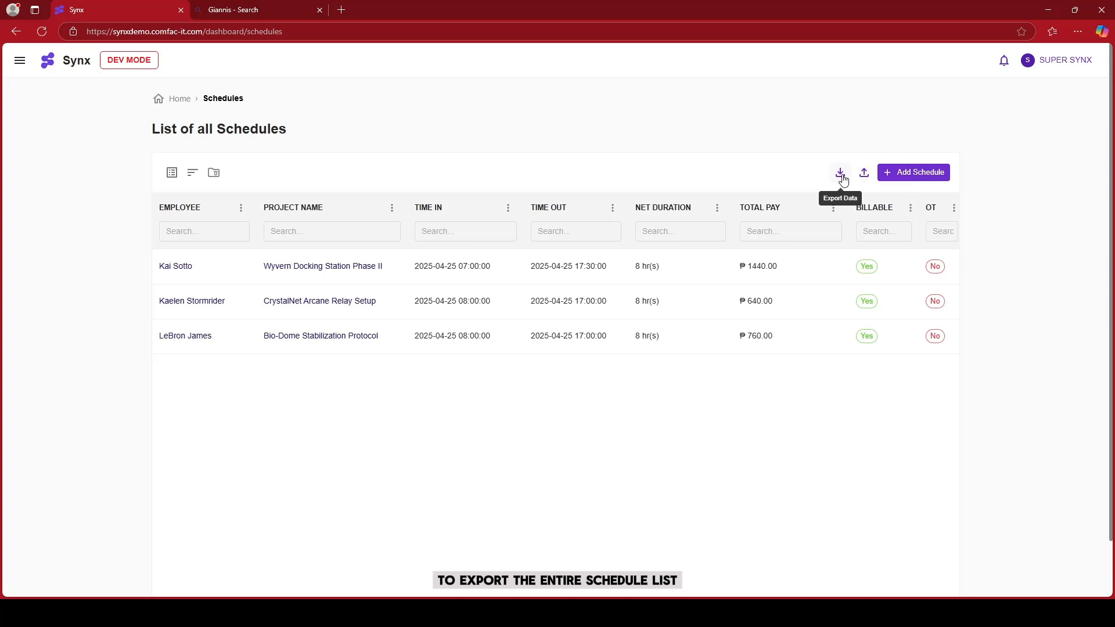
Export the entire schedule list
left_click(843, 176)
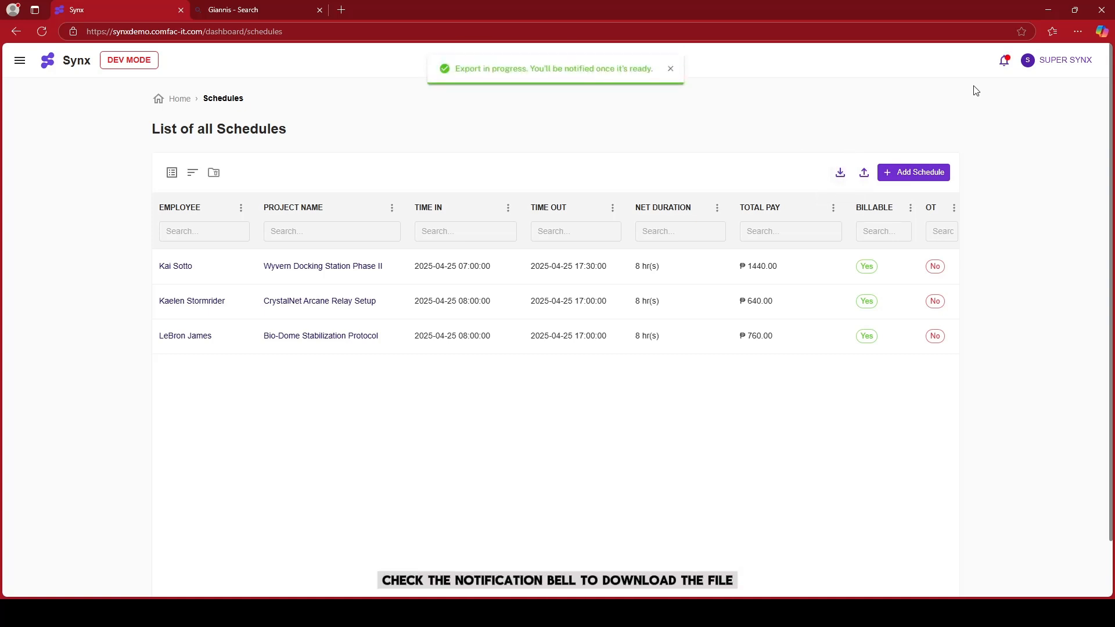
Open the Import Schedules page and download the import template
left_click(1004, 60)
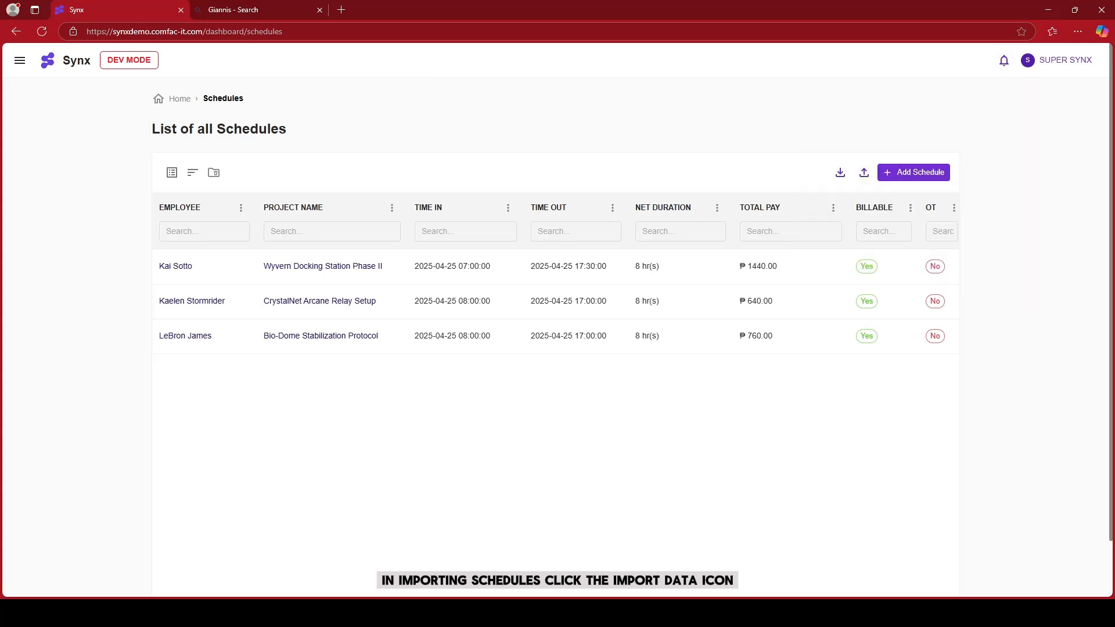
left_click(864, 174)
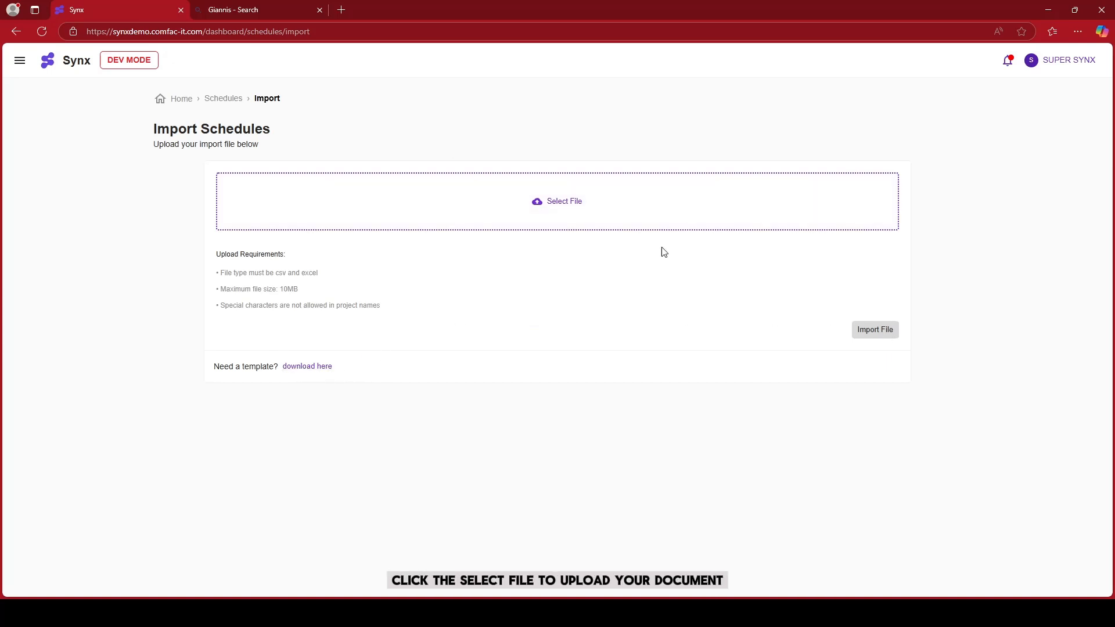
left_click(609, 219)
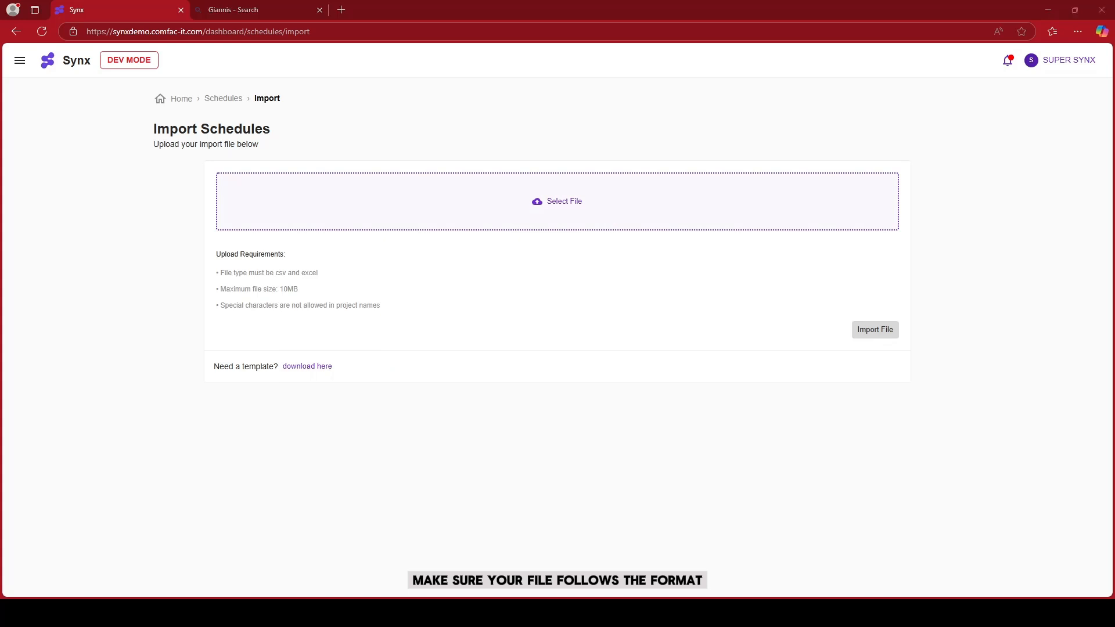
left_click(788, 11)
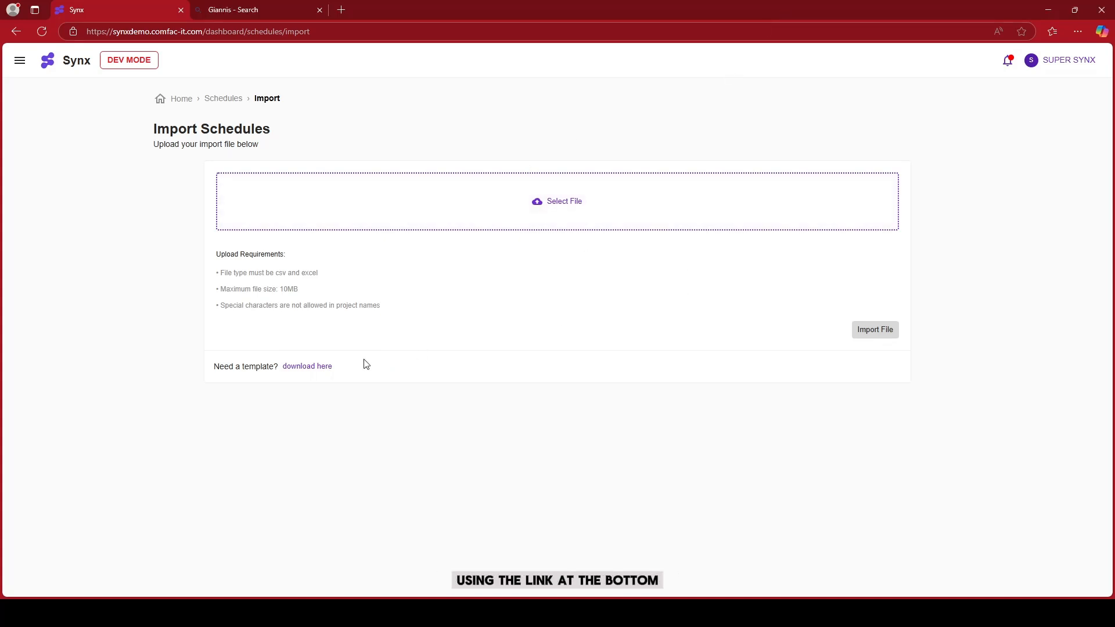
left_click(312, 373)
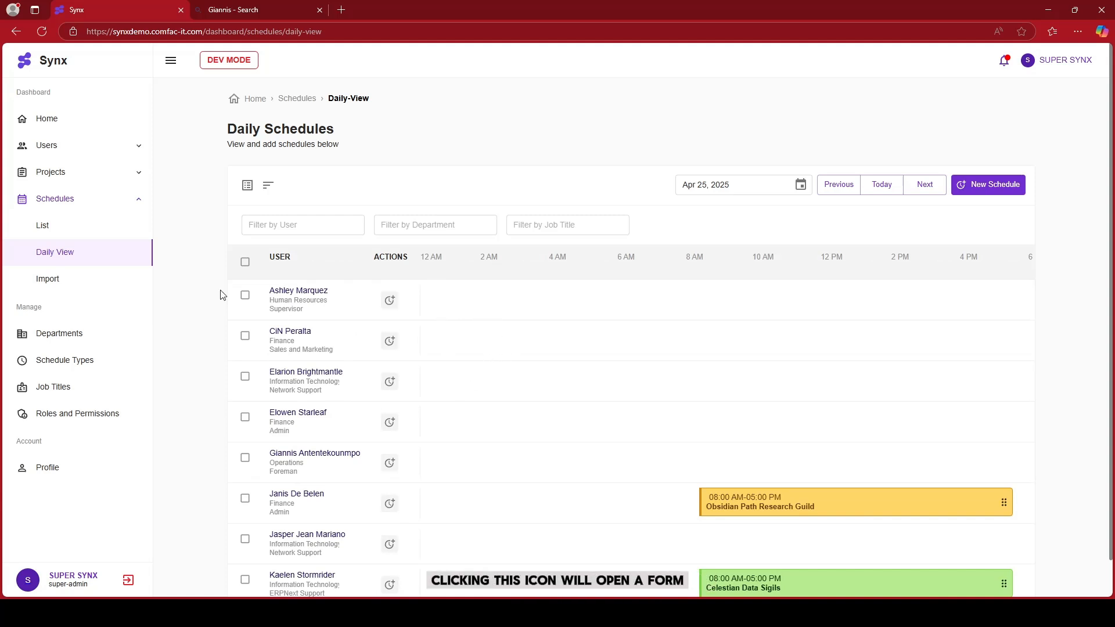
left_click(390, 300)
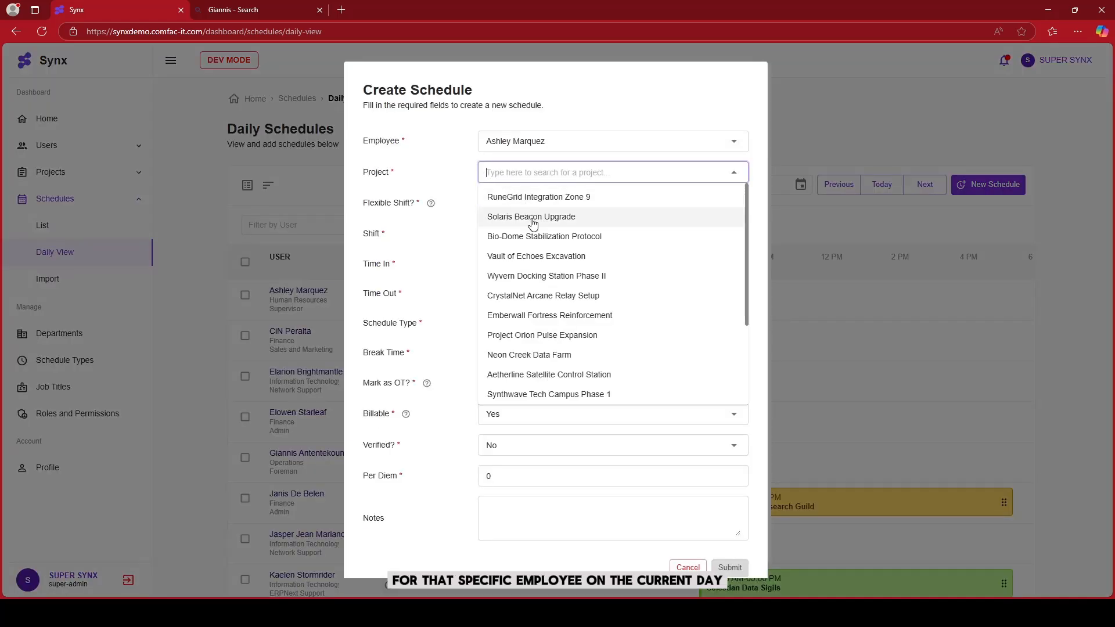
left_click(556, 219)
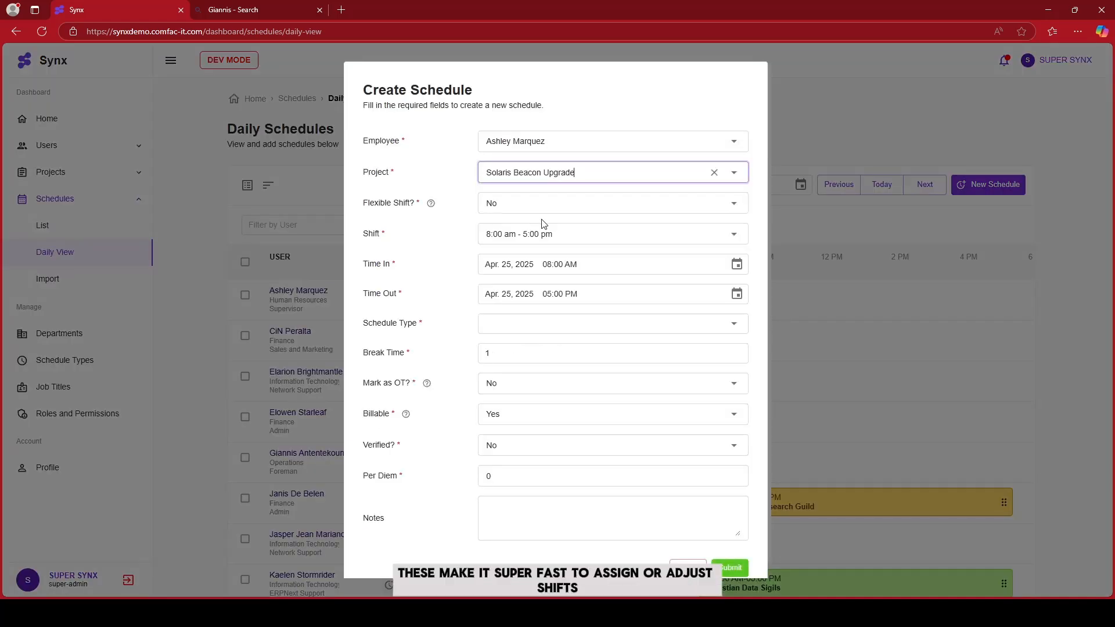
left_click(521, 202)
left_click(485, 247)
Set the shift to 9:00 am - 6:00 pm and schedule type Regular Holiday (200%, 260%), then submit
left_click(505, 234)
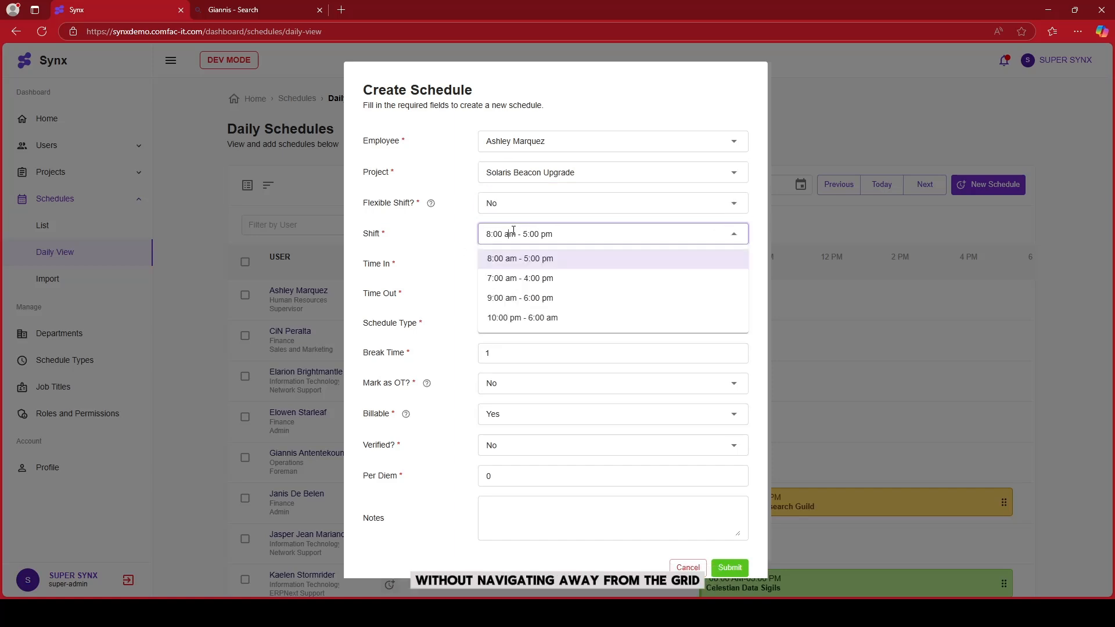
left_click(530, 298)
left_click(523, 323)
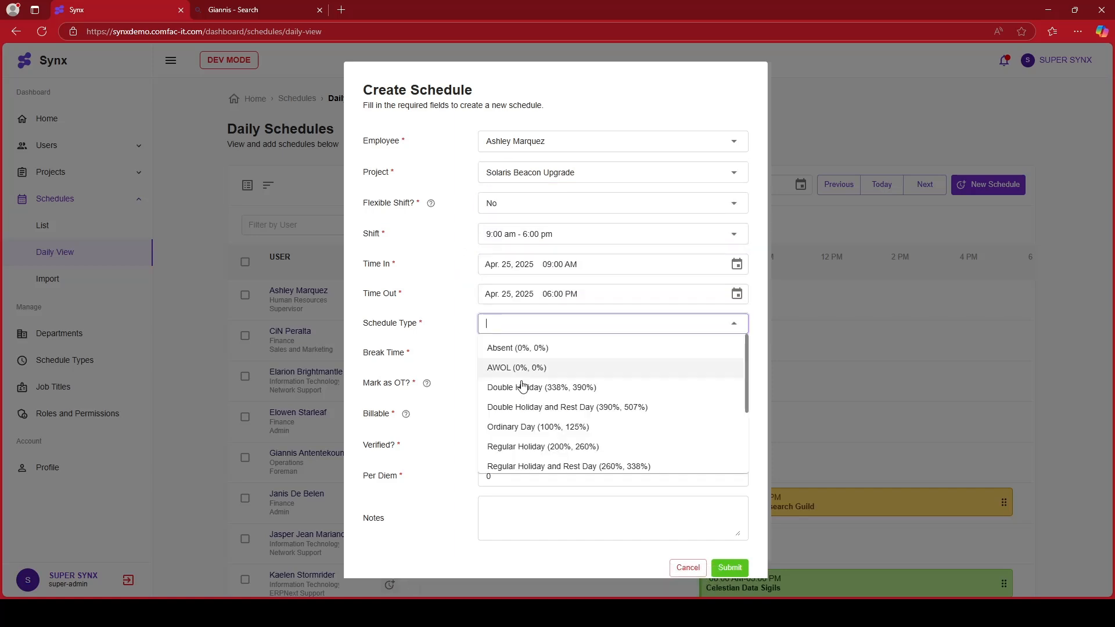
left_click(522, 446)
left_click(719, 572)
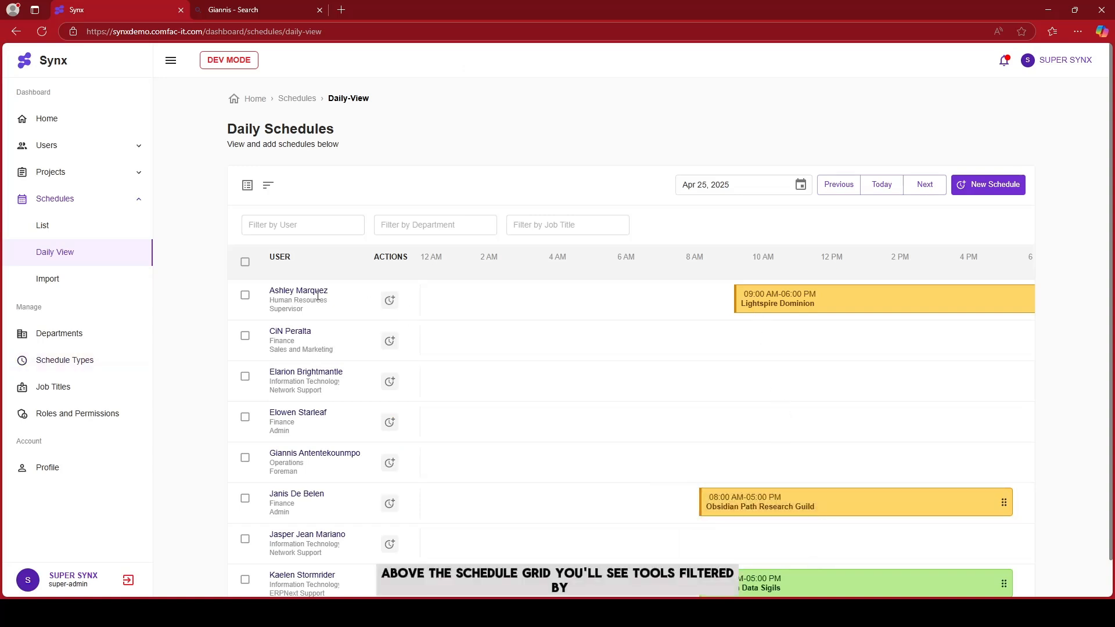
Try filtering the daily view by user "ash", then clear the filter
left_click(317, 221)
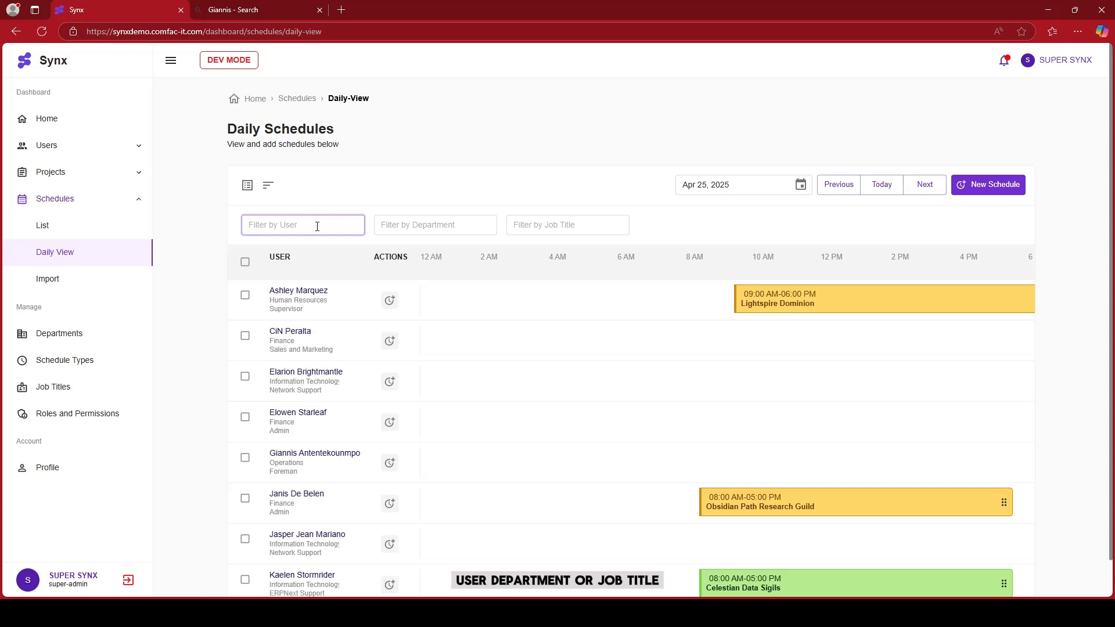
type("ash")
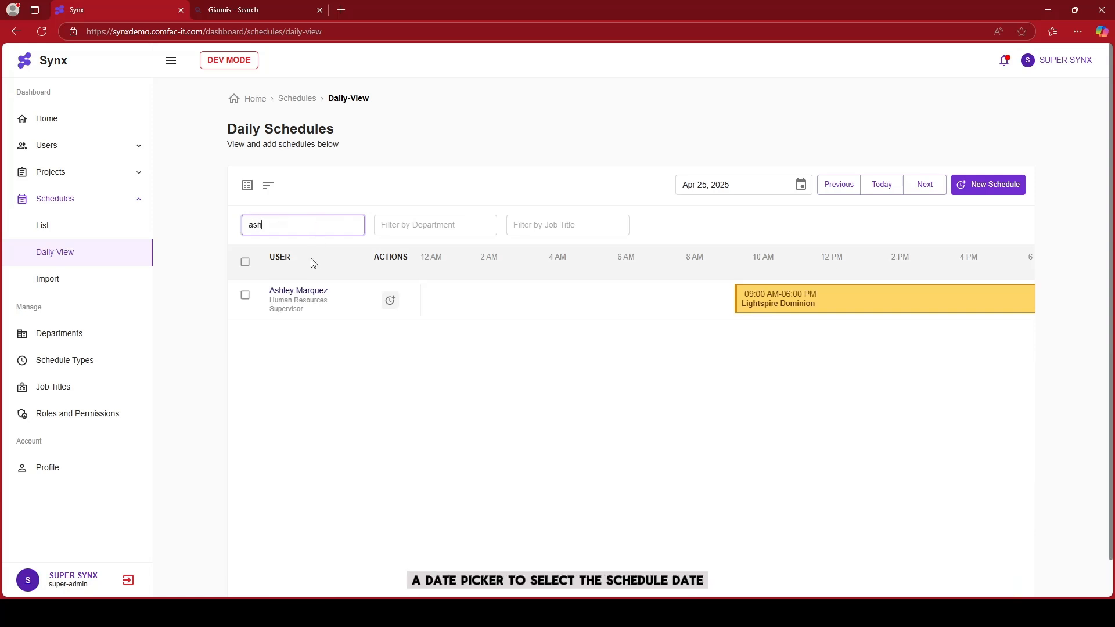
key("BackSpace")
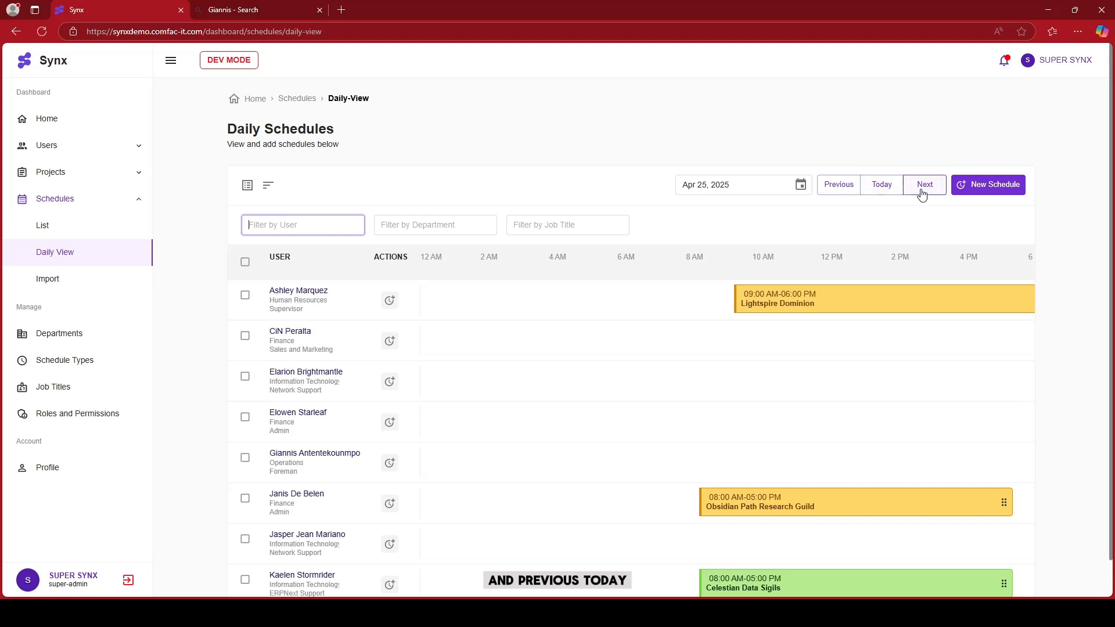
left_click(924, 191)
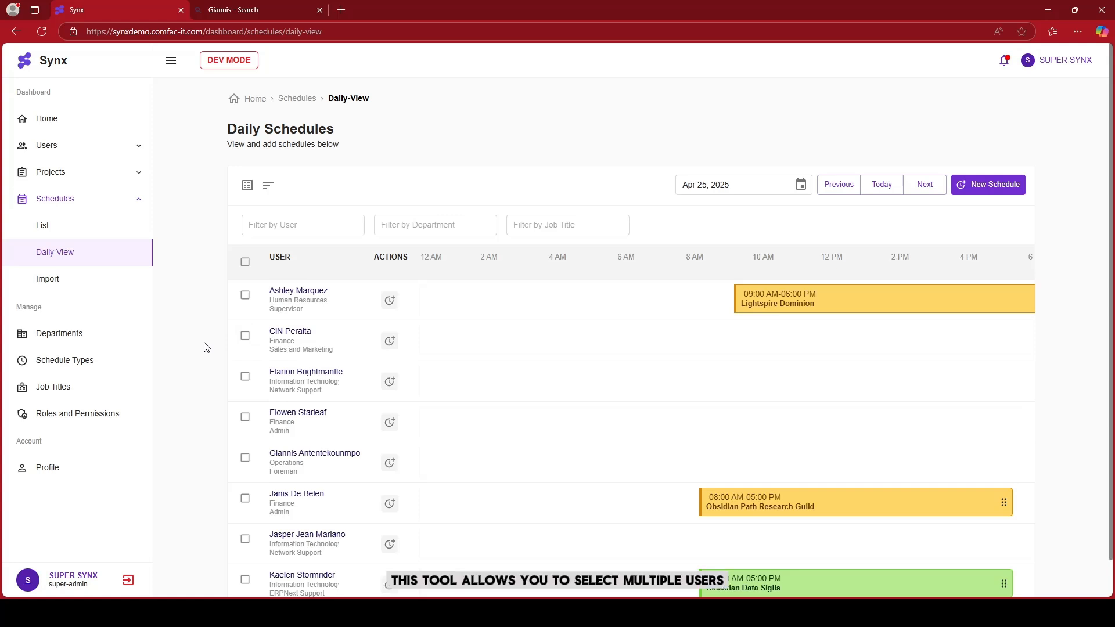
left_click(245, 335)
left_click(245, 376)
left_click(245, 417)
left_click(245, 539)
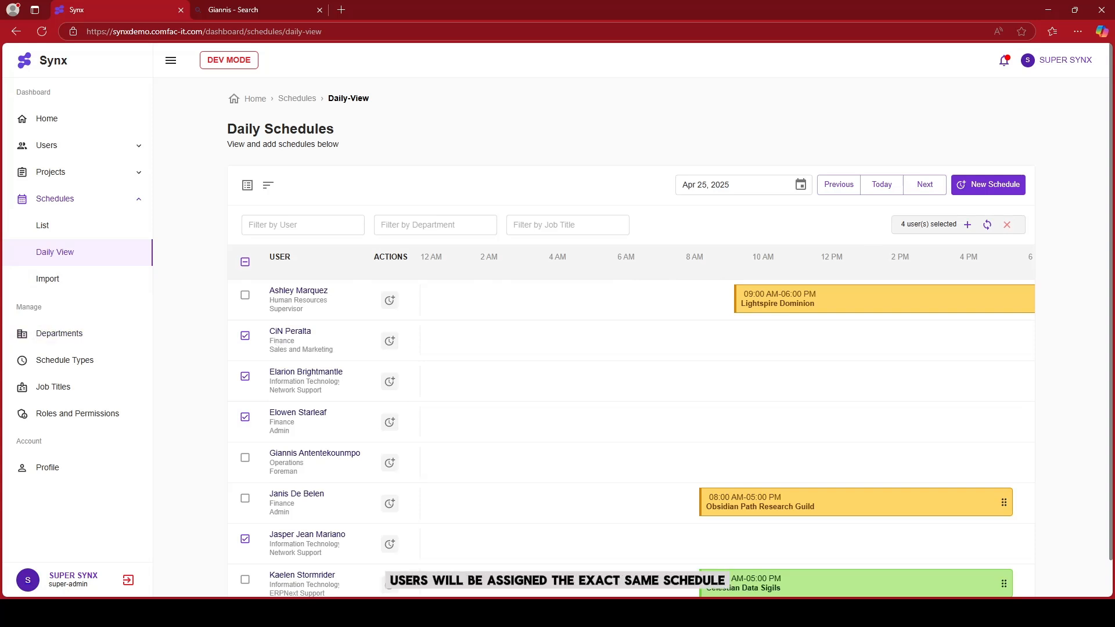
left_click(967, 225)
Batch-assign project Wyvern Docking Station Phase II with schedule type Regular Holiday (200%, 260%) and submit
left_click(659, 149)
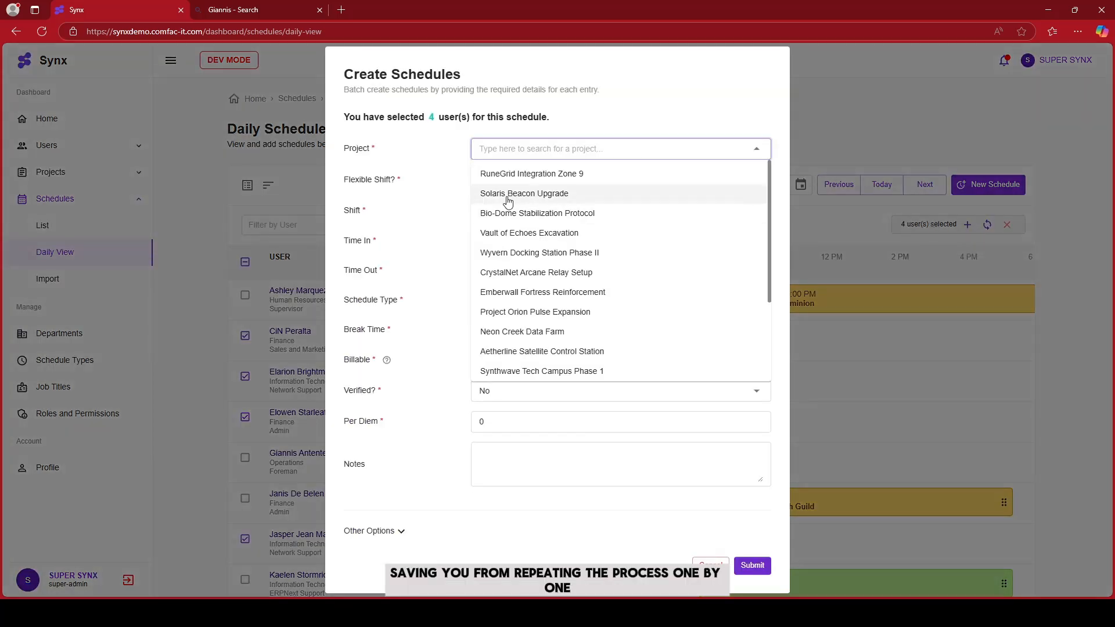
left_click(567, 252)
left_click(555, 299)
left_click(535, 425)
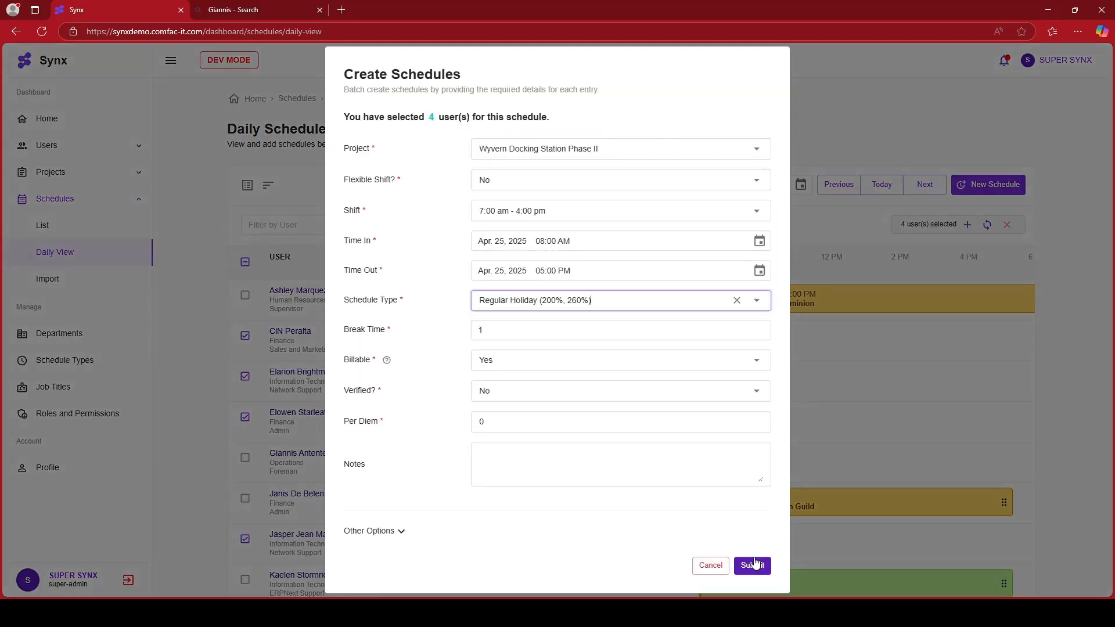
left_click(756, 565)
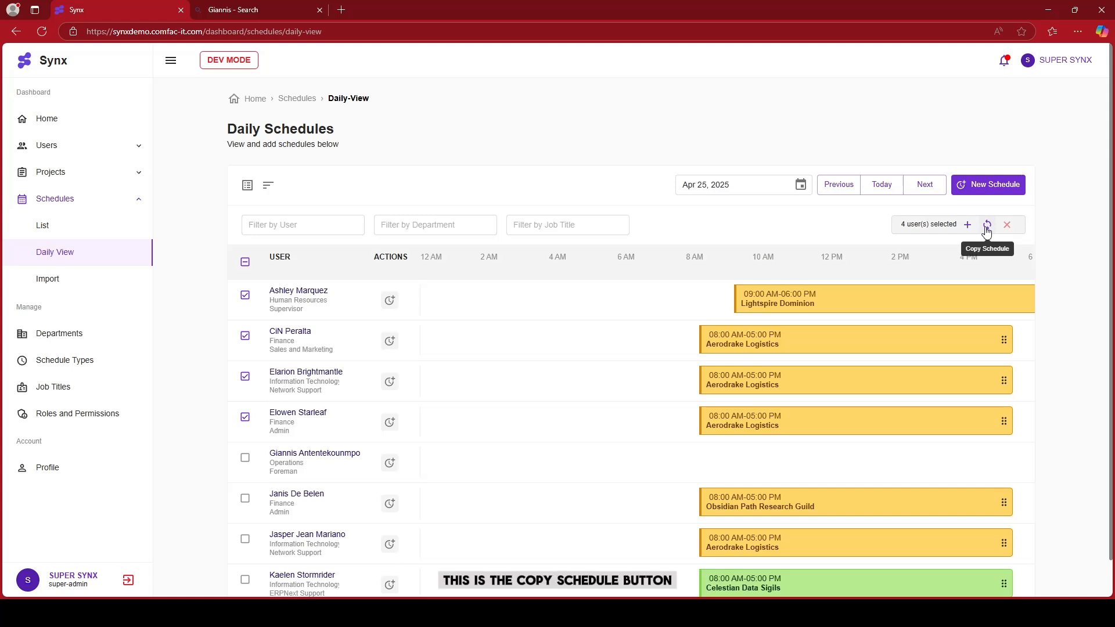
Copy the selected users' schedules to the range Apr 26, 2025 through Apr 27, 2025
left_click(987, 229)
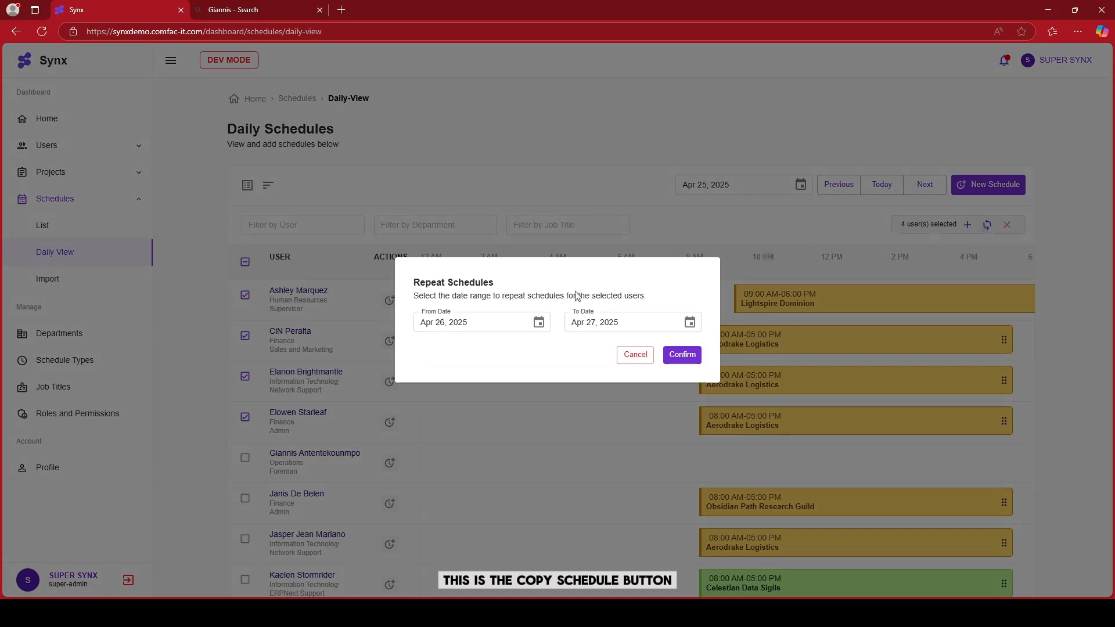
left_click(685, 357)
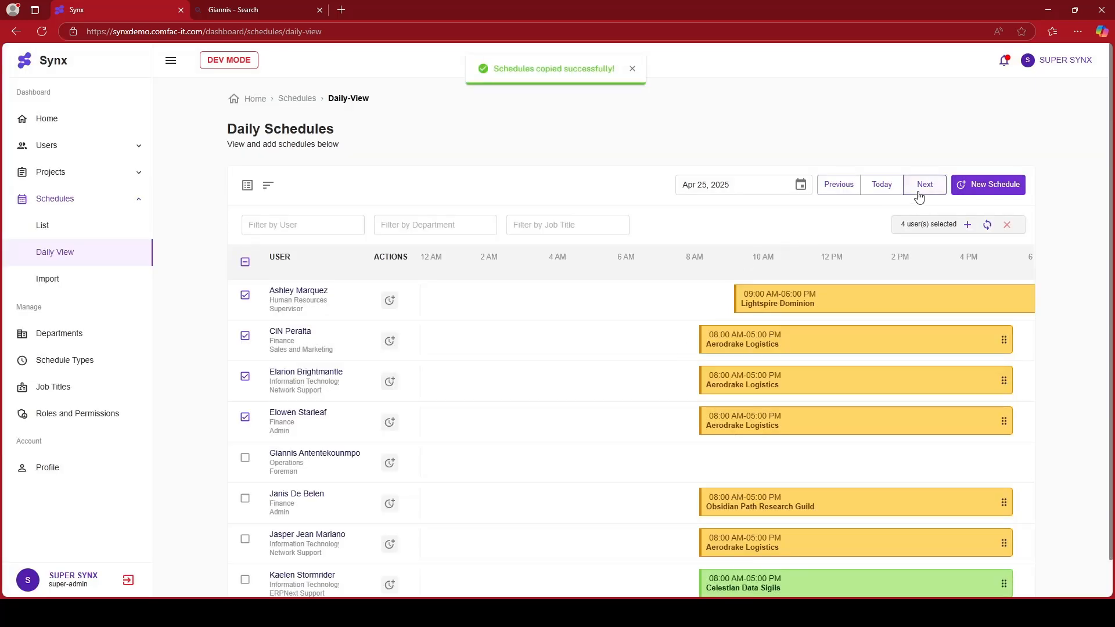
Open the schedule list to review the copied schedules
left_click(918, 192)
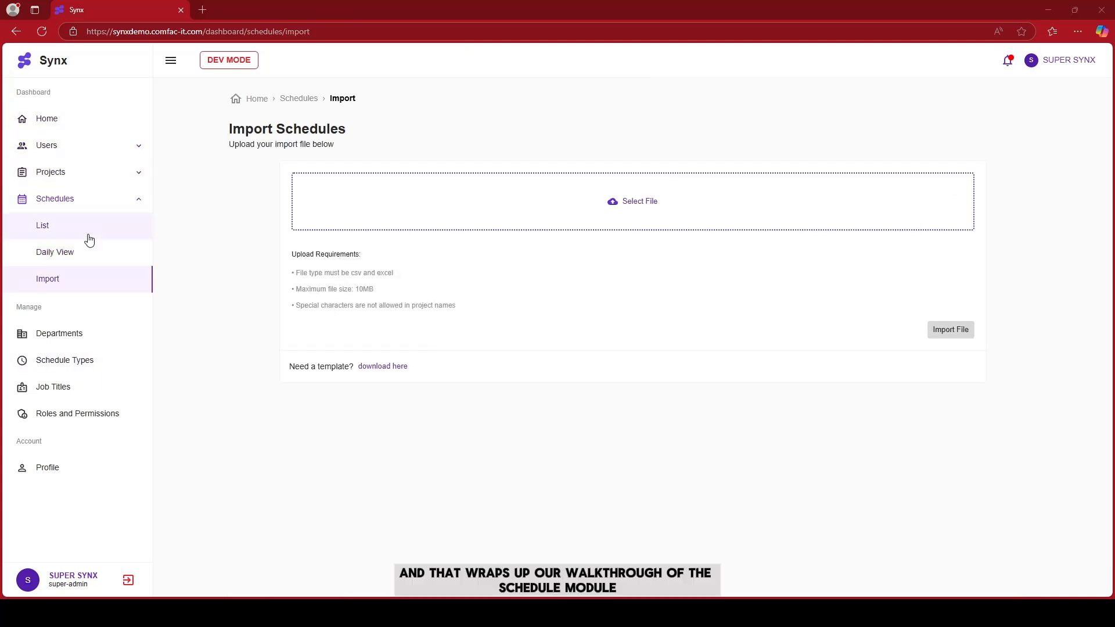
left_click(87, 256)
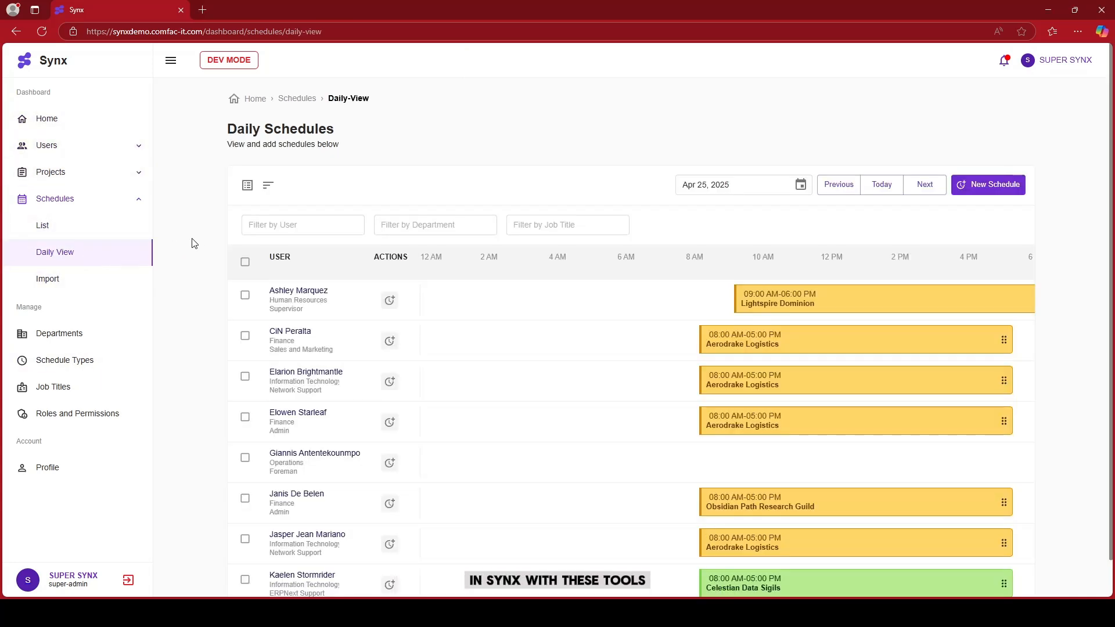
left_click(76, 228)
left_click(90, 253)
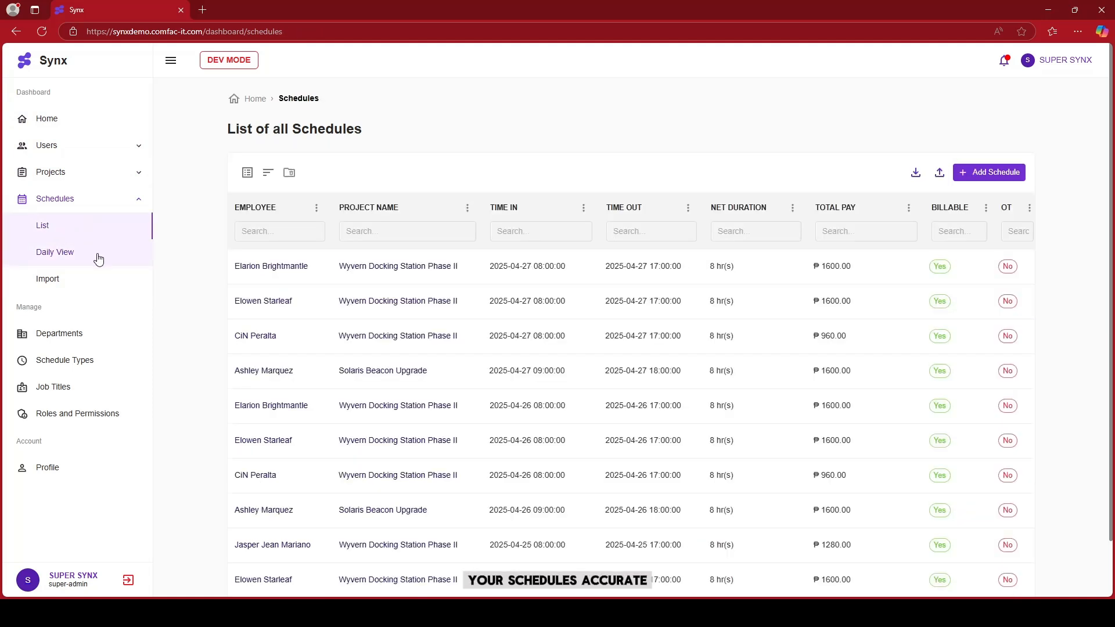